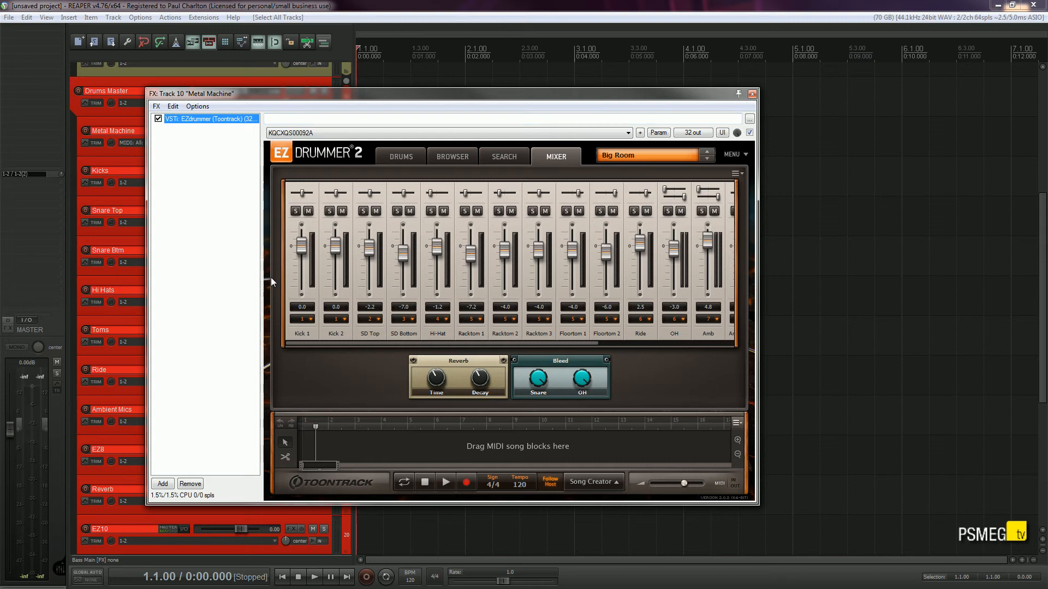
- Close the Metal Machine track's effects window and look through the list of drum tracks
left_click(751, 94)
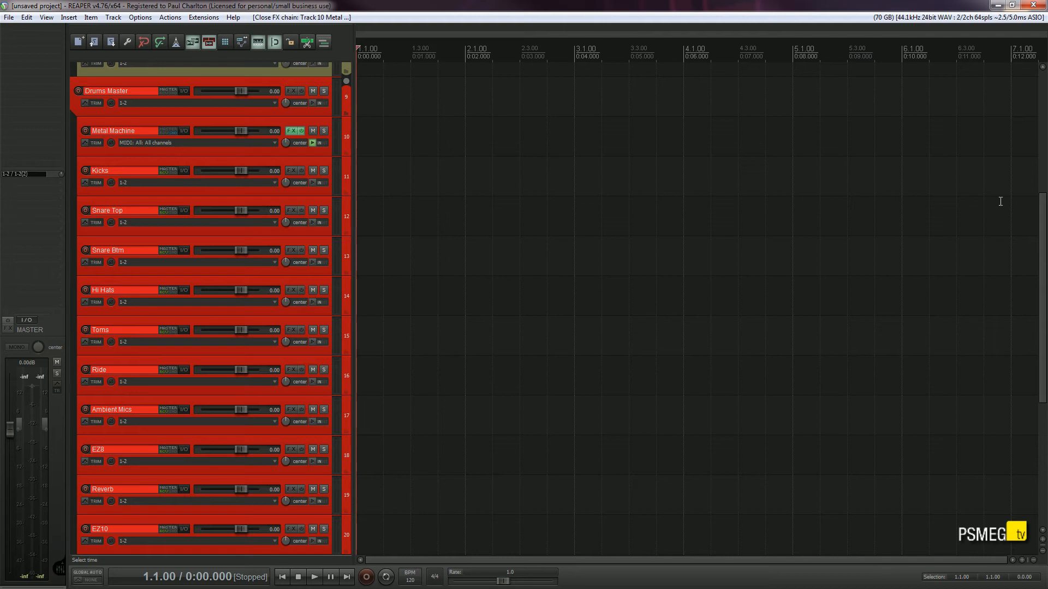
left_click_drag(1043, 205, 1035, 363)
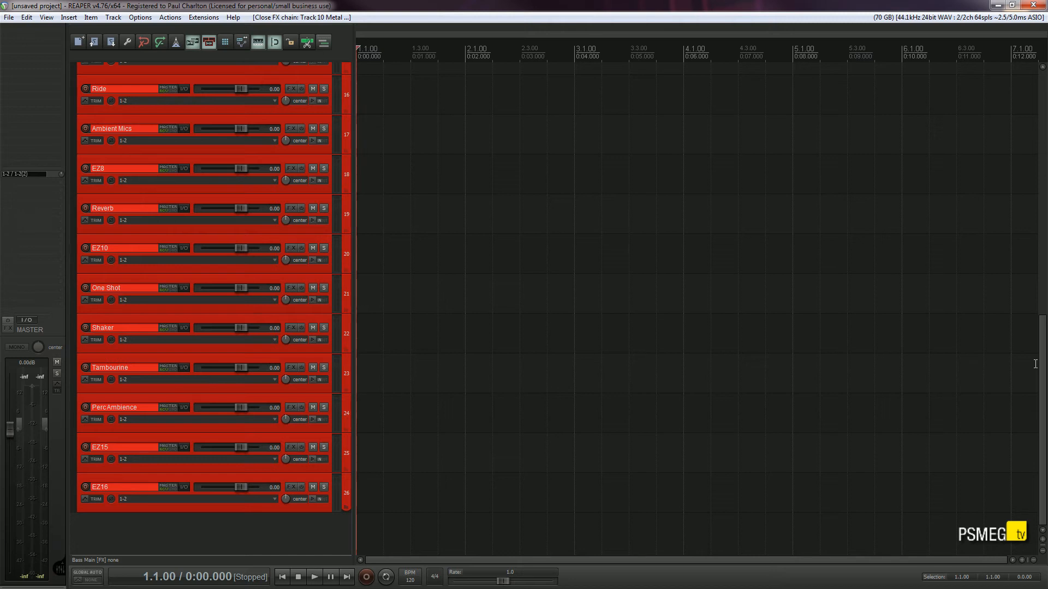
left_click_drag(1043, 350, 1013, 100)
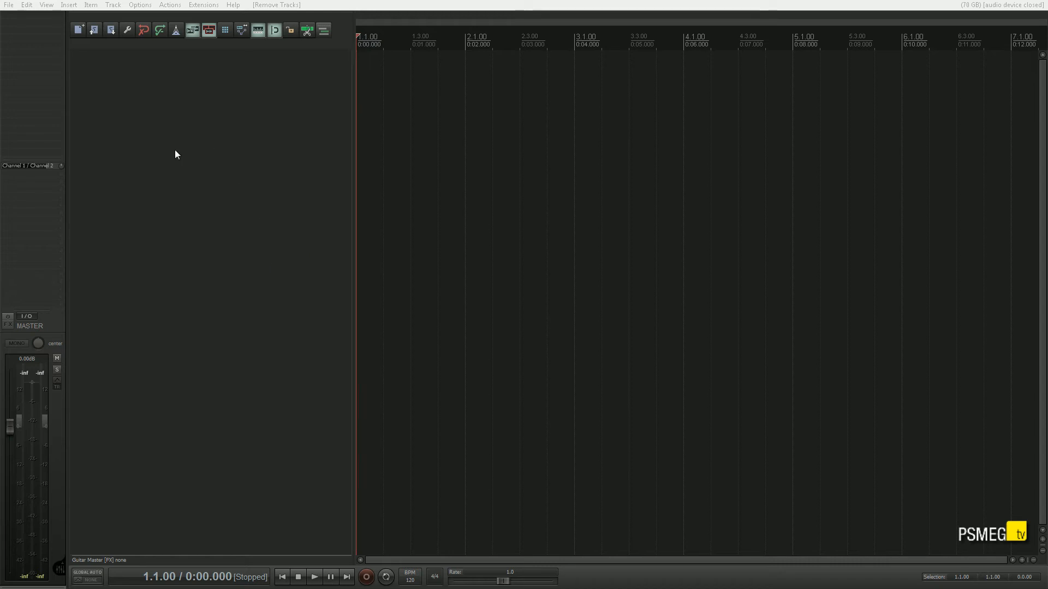
- Add six new empty tracks to the project
double_click(121, 69)
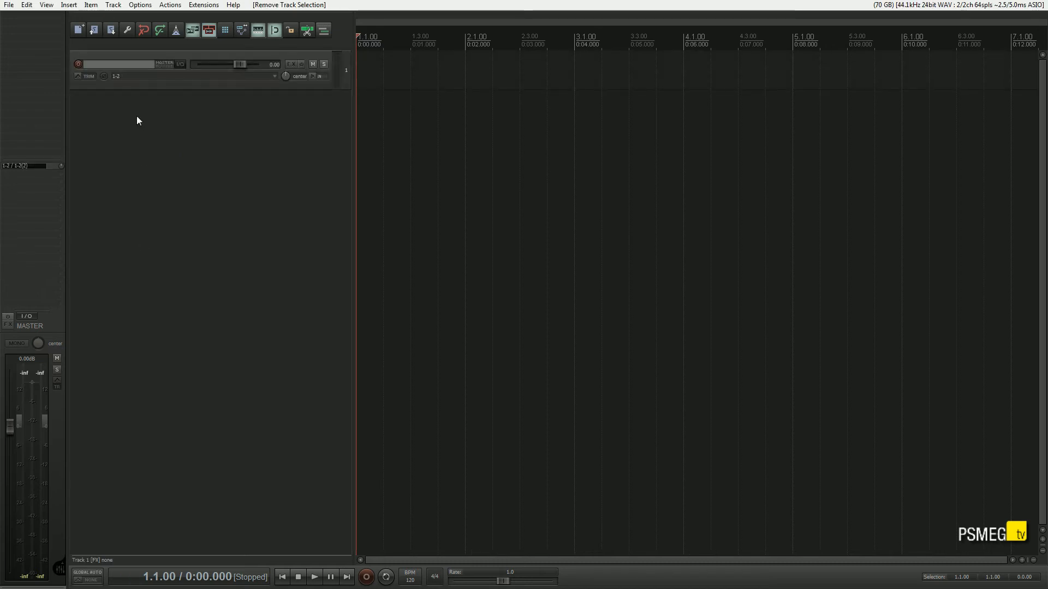
double_click(136, 116)
double_click(142, 162)
double_click(143, 228)
double_click(143, 263)
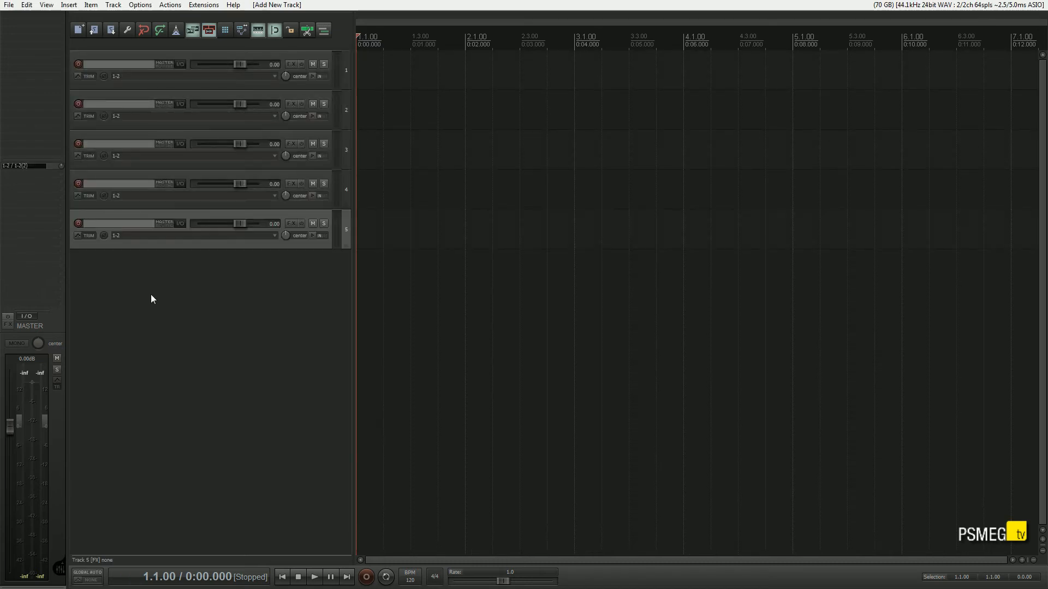
double_click(151, 293)
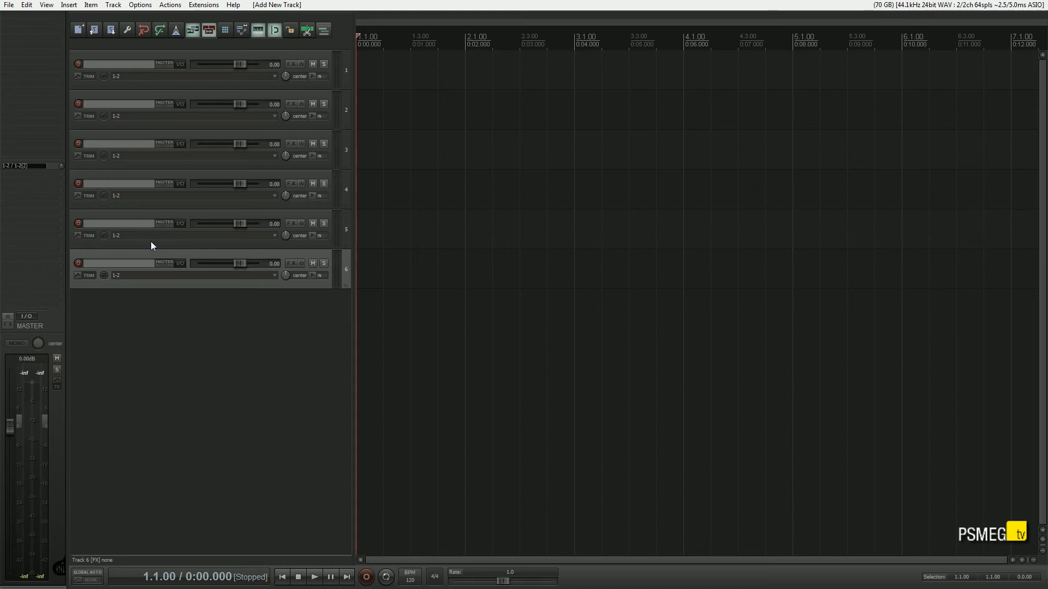
- Nest tracks 2 and 3 in a folder under track 1, and tracks 5 and 6 under track 4
left_click_drag(117, 97, 183, 80)
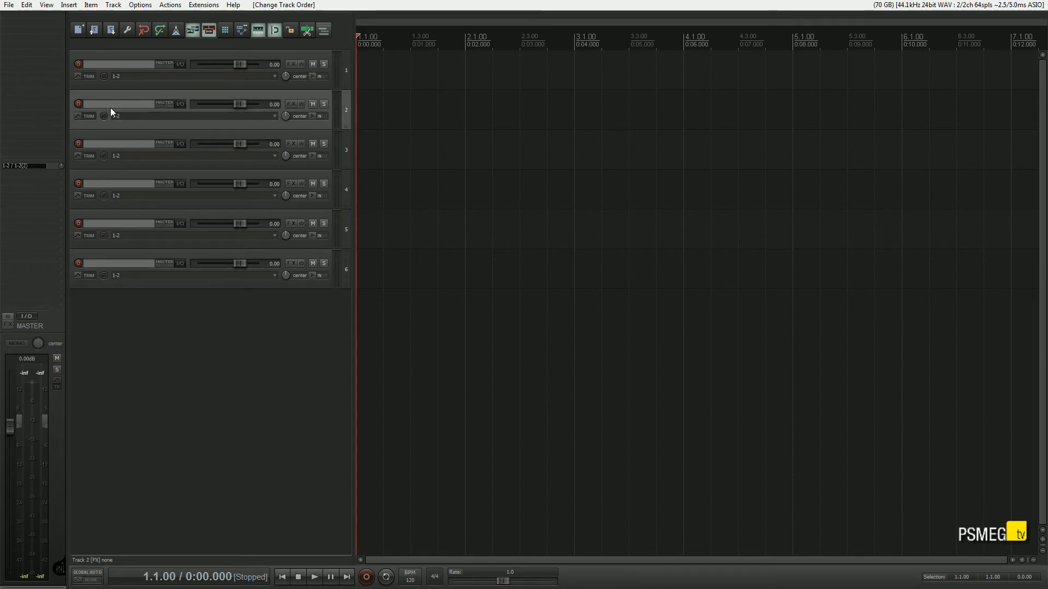
left_click_drag(86, 97, 123, 128)
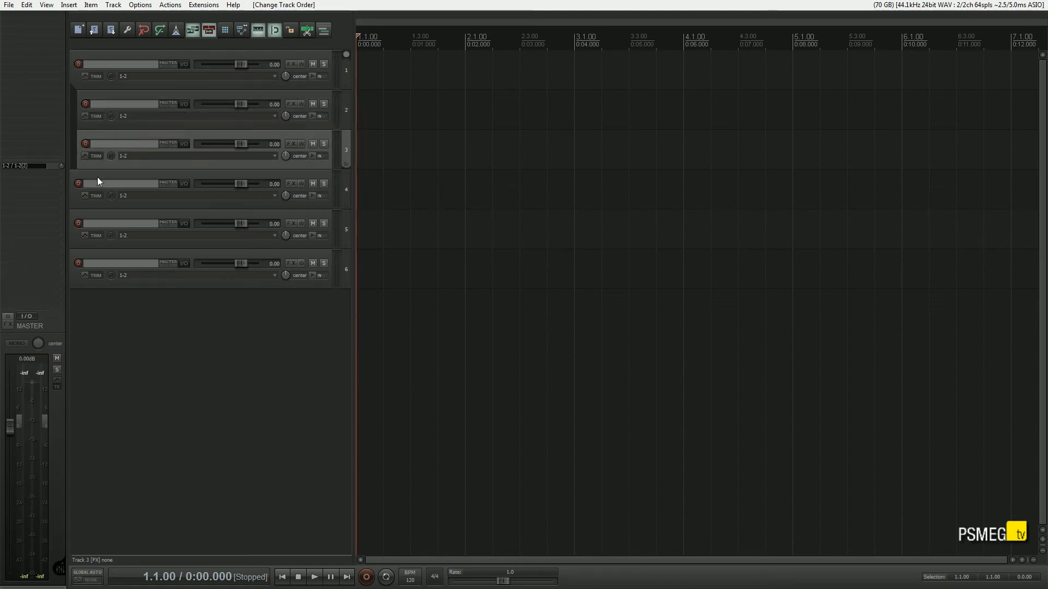
left_click_drag(101, 213, 168, 189)
left_click_drag(110, 256, 139, 239)
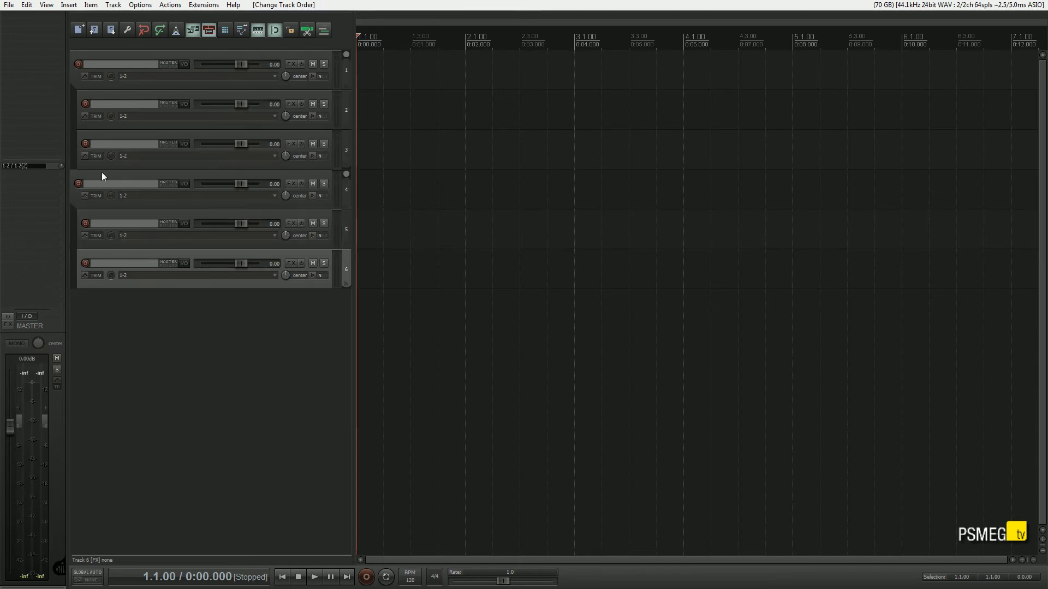
- Set tracks 1 to 3 to the custom blue colour (red 0, green 128, blue 255)
left_click(105, 55)
right_click(104, 54)
left_click(93, 53)
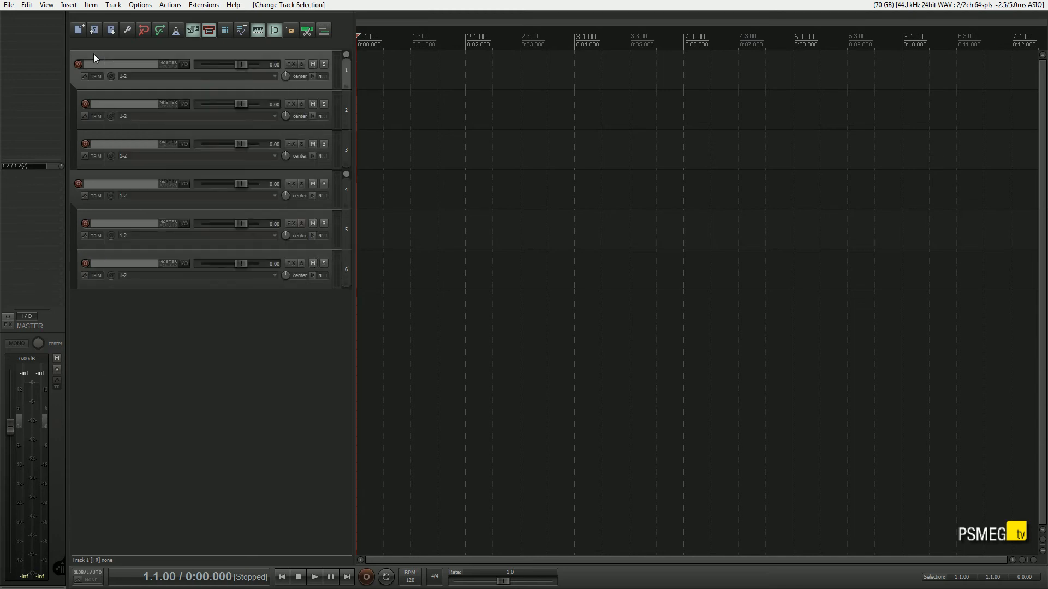
left_click(119, 137, "shift")
right_click(120, 137)
mouse_move(305, 325)
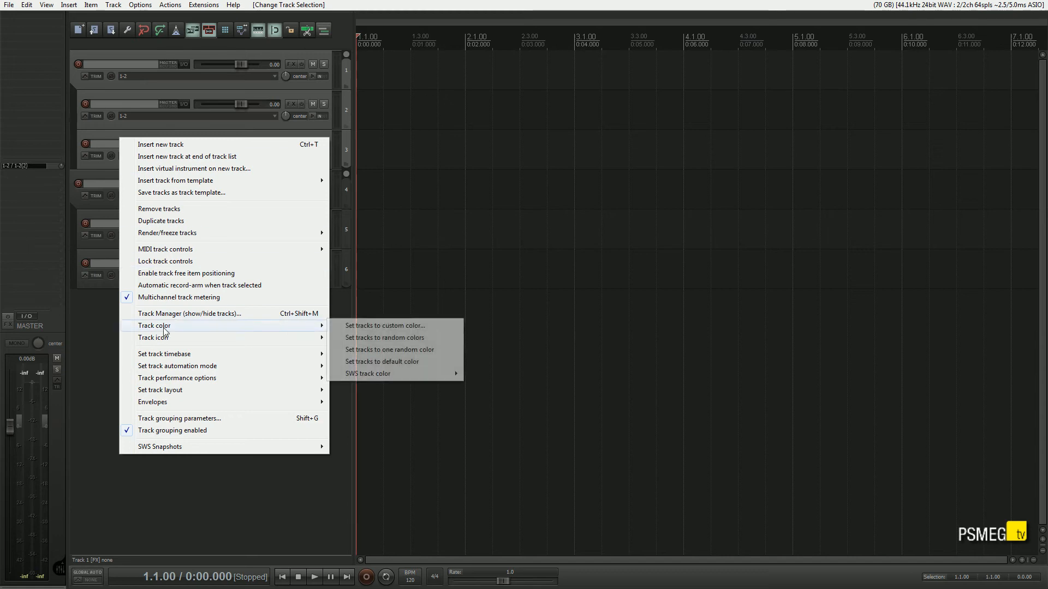
left_click(360, 325)
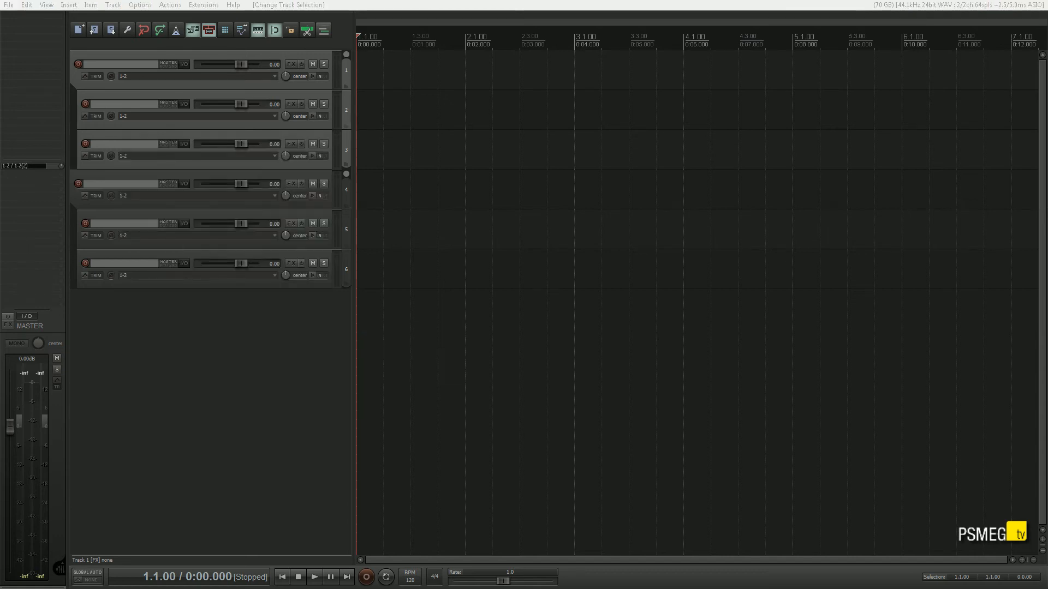
left_click_drag(326, 172, 366, 153)
left_click(258, 276)
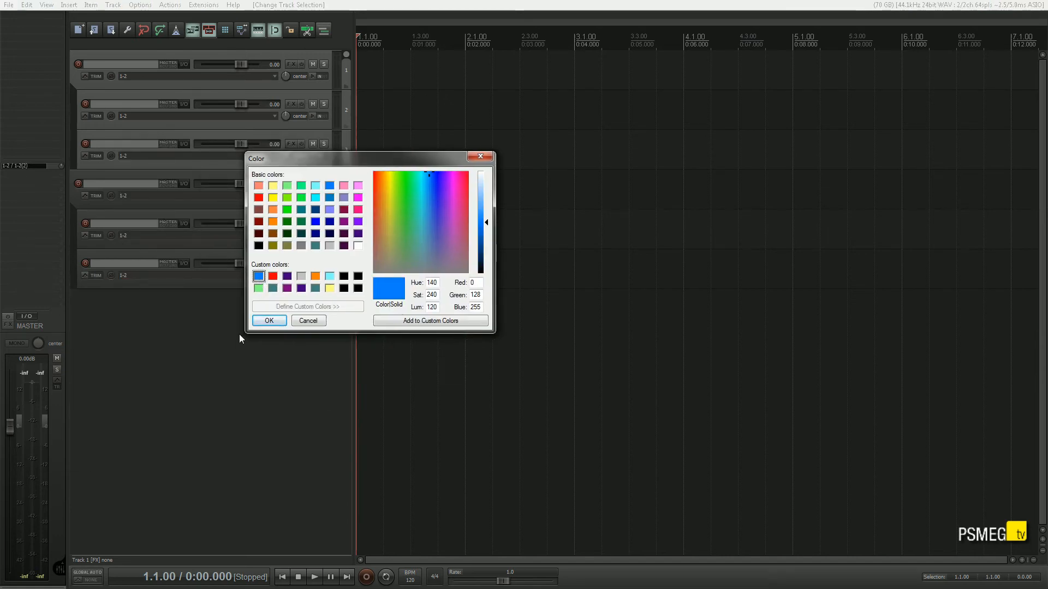
left_click(269, 321)
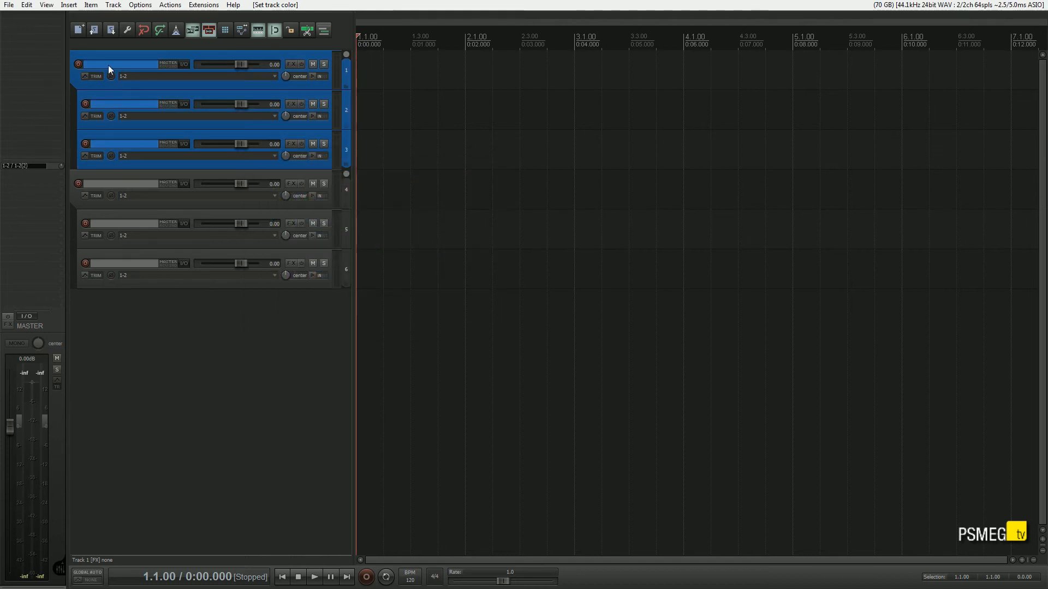
- Name the three blue tracks Guitar Master, Gtr Left and Gtr Right
double_click(109, 64)
type("G")
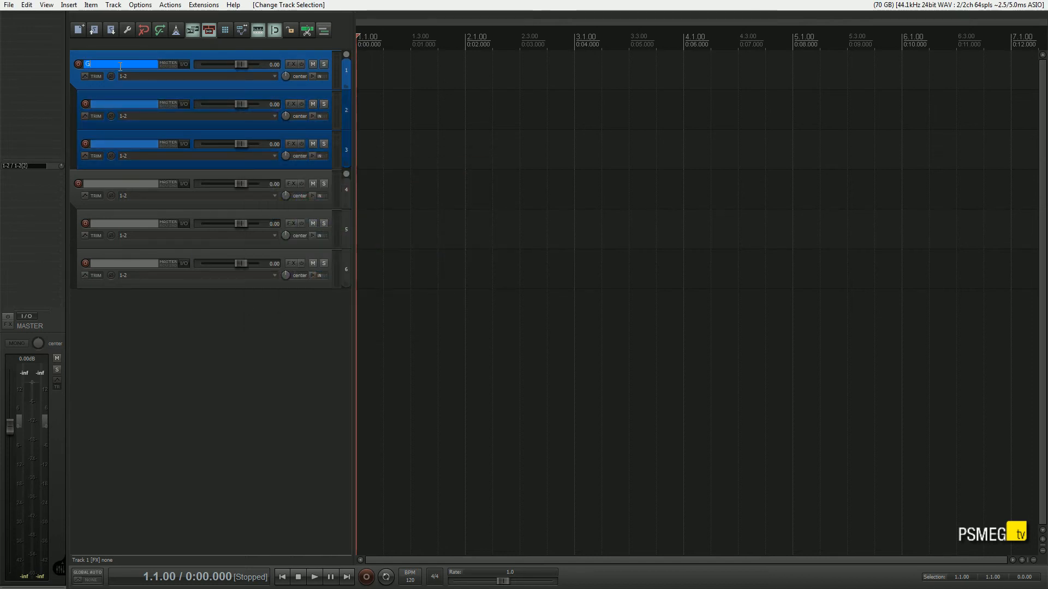
type("uitar Master")
double_click(125, 103)
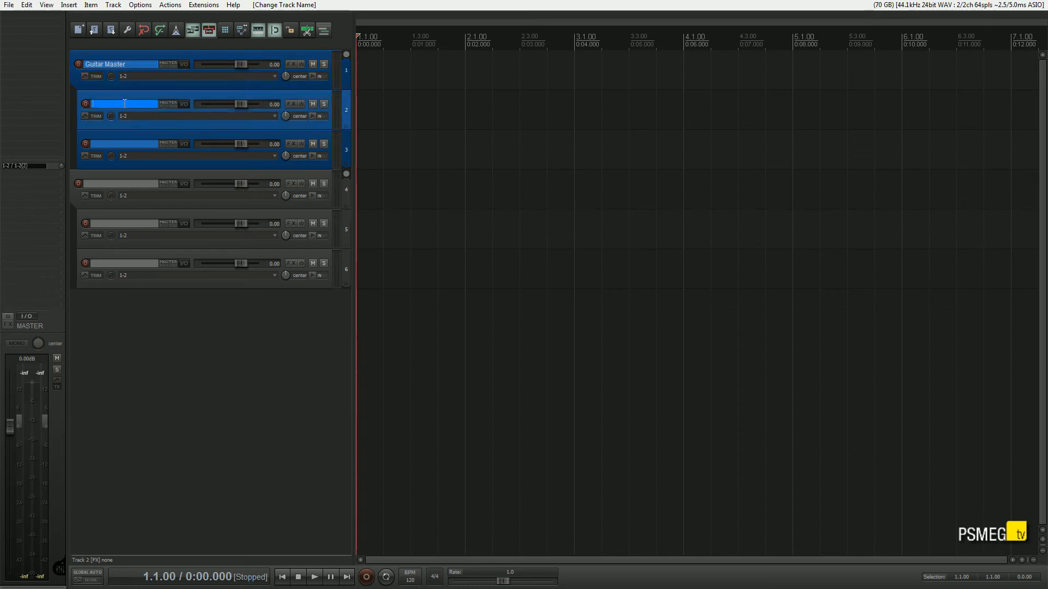
type("Gtr Left")
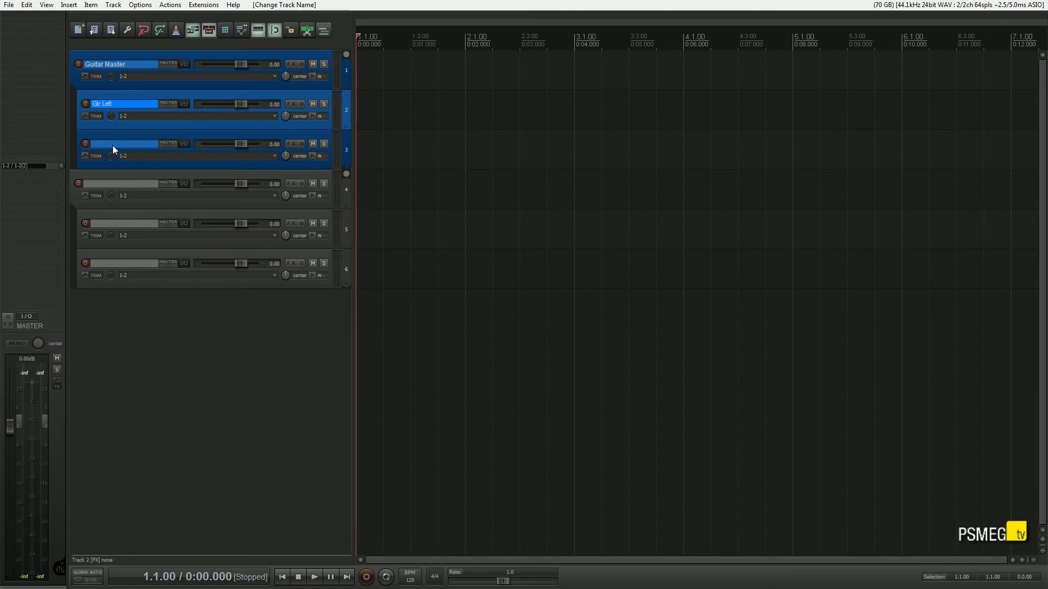
double_click(113, 146)
type("Gtr Right")
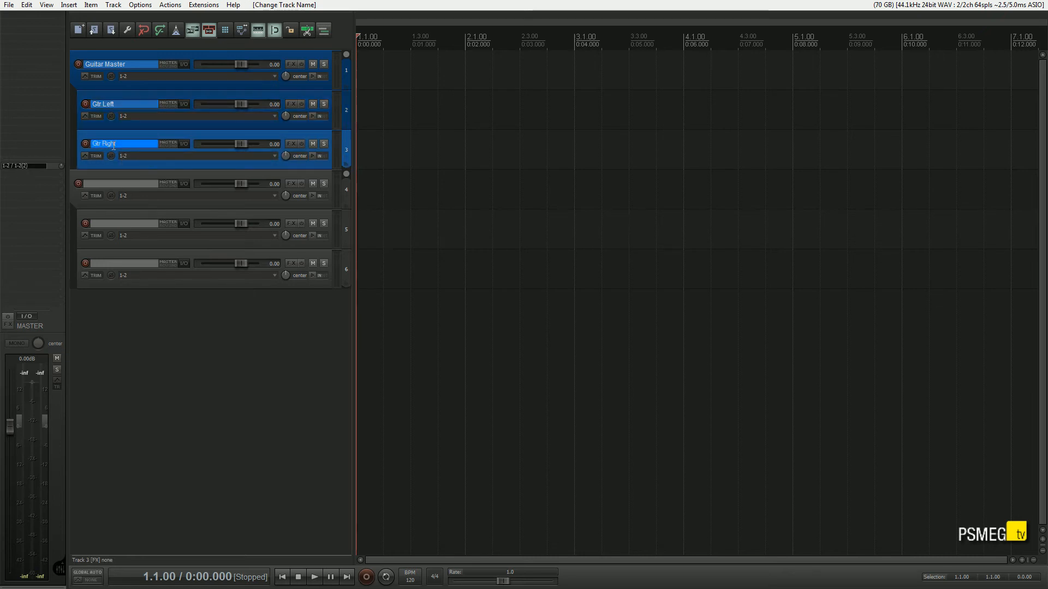
- Set tracks 4 to 6 to the light green custom colour
left_click(95, 179)
right_click(123, 281)
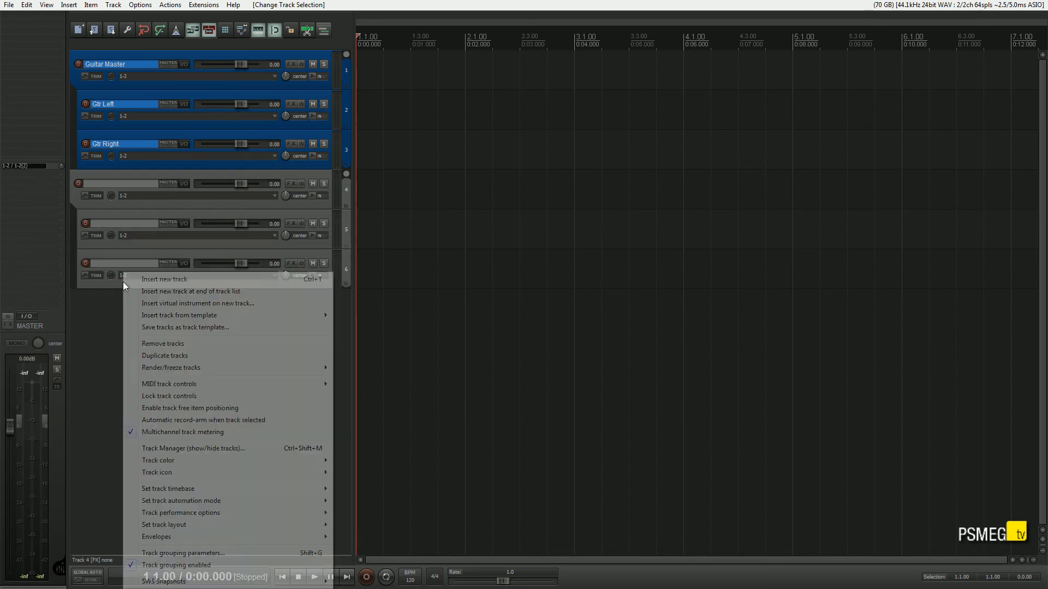
mouse_move(188, 465)
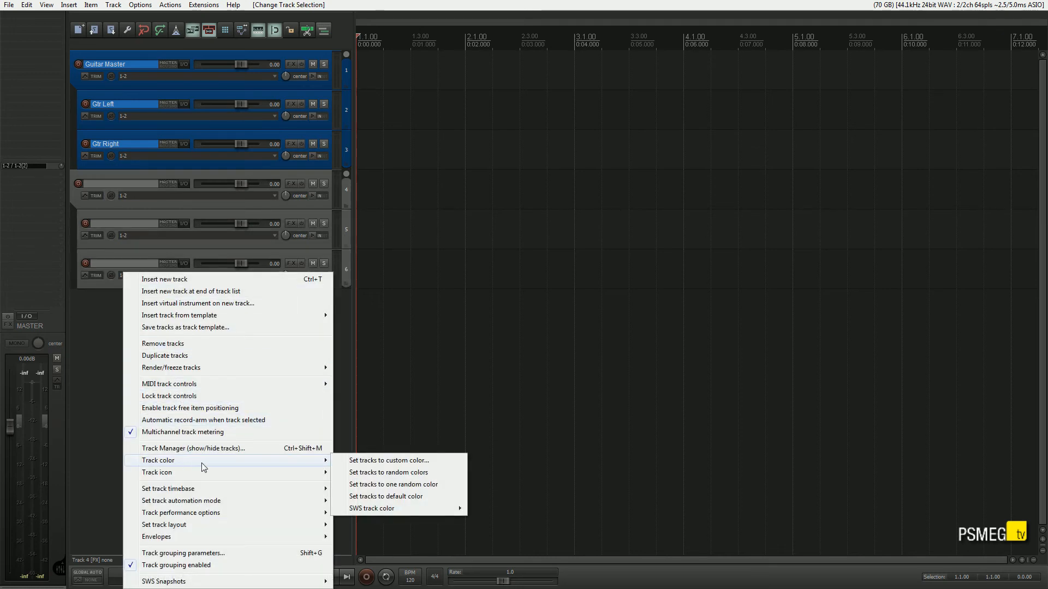
left_click(403, 462)
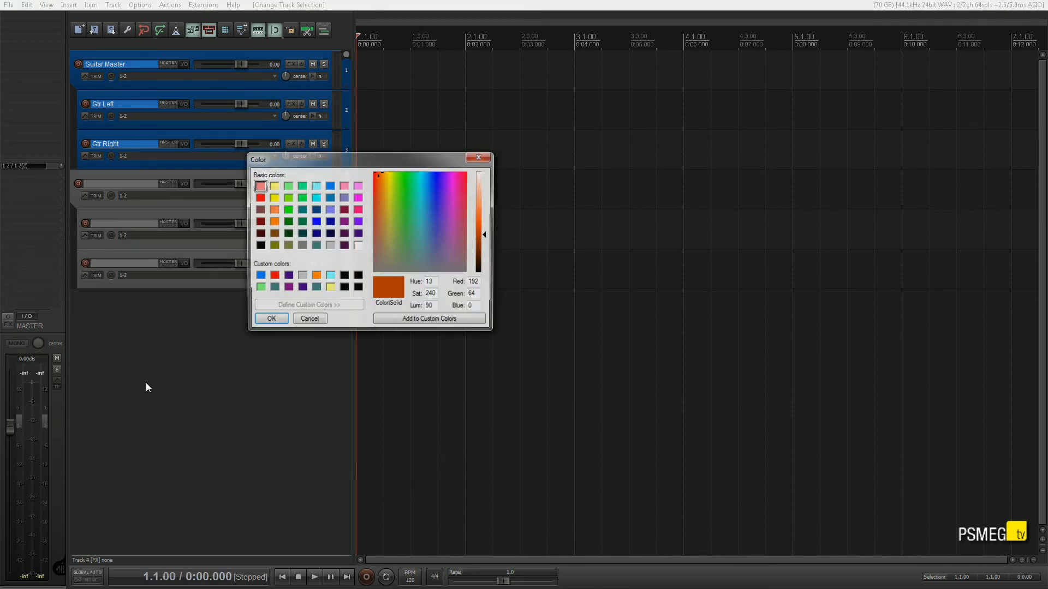
left_click(258, 288)
left_click(269, 320)
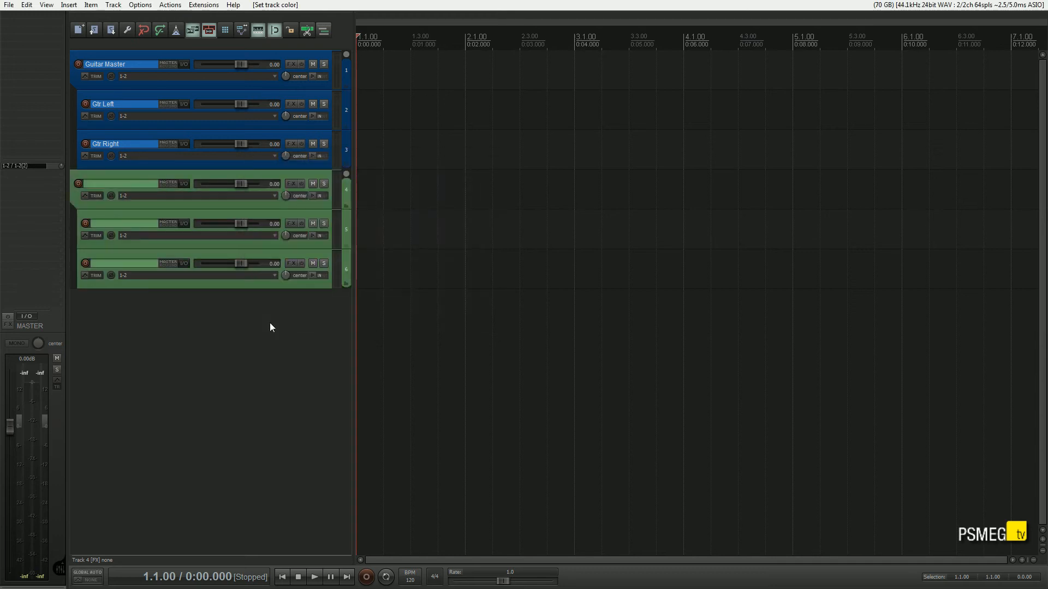
- Name the three green tracks Bass Master, Bass Main and Bass Distorted
double_click(111, 184)
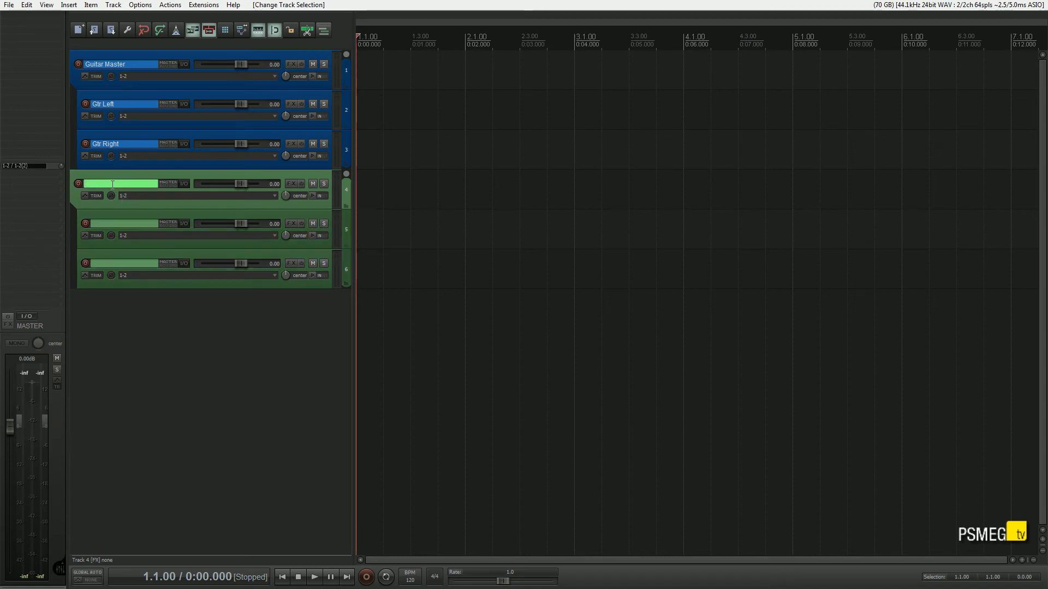
type("Bass Master")
double_click(109, 221)
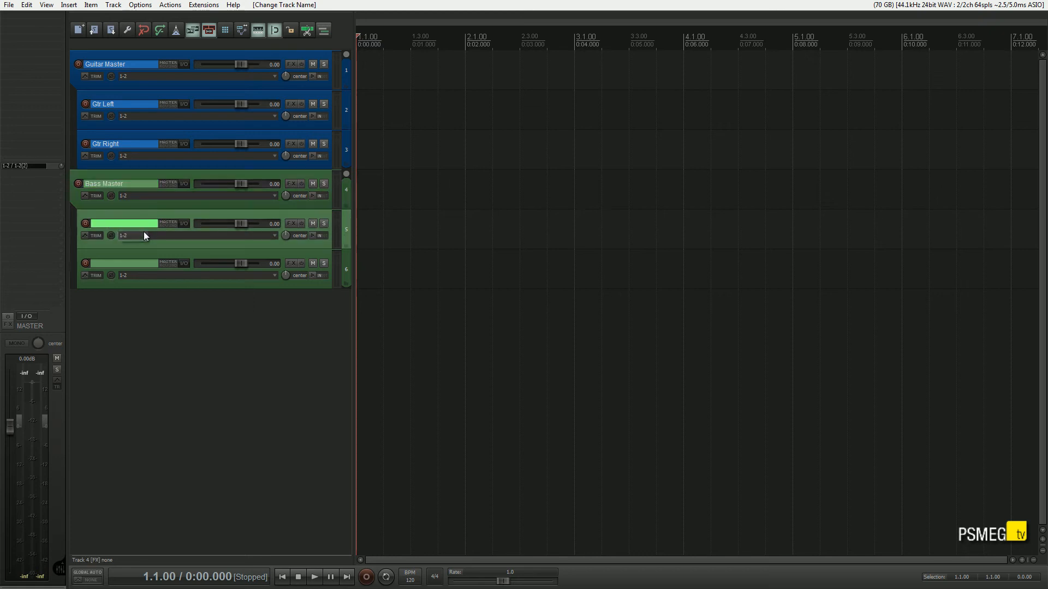
type("Bass Amp")
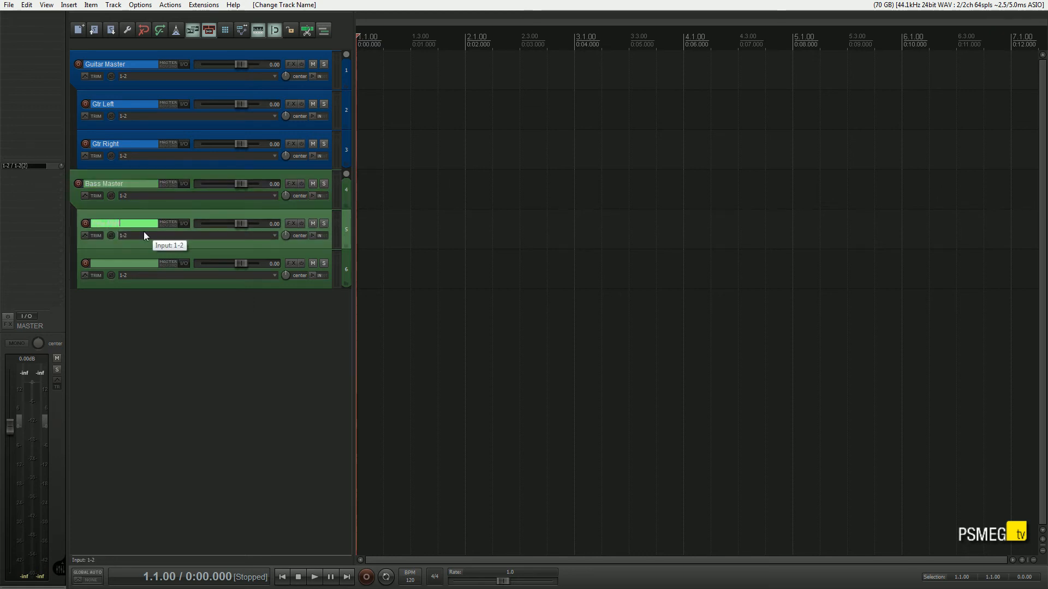
double_click(108, 266)
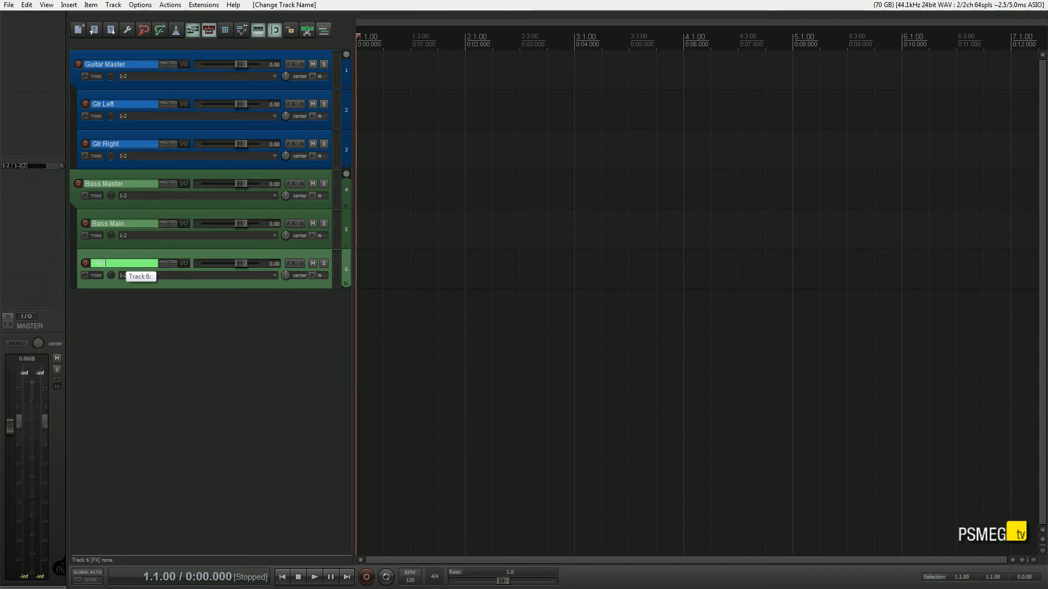
type("Bass Le")
type("f")
type("d")
left_click(181, 299)
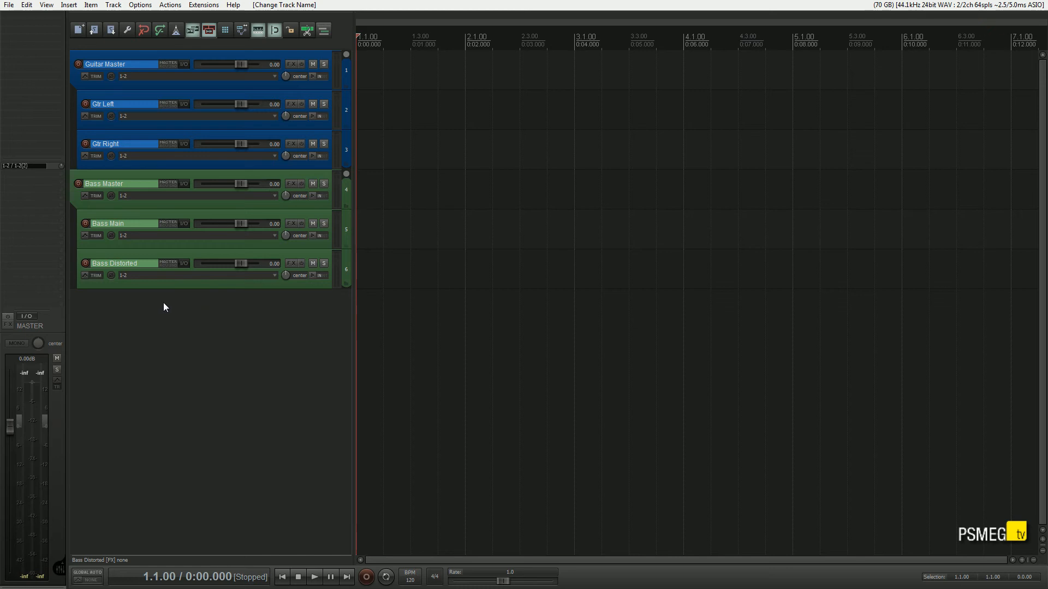
- Insert the 32-output Toontrack EZdrummer instrument on a new track and let it build the routed output tracks
right_click(114, 309)
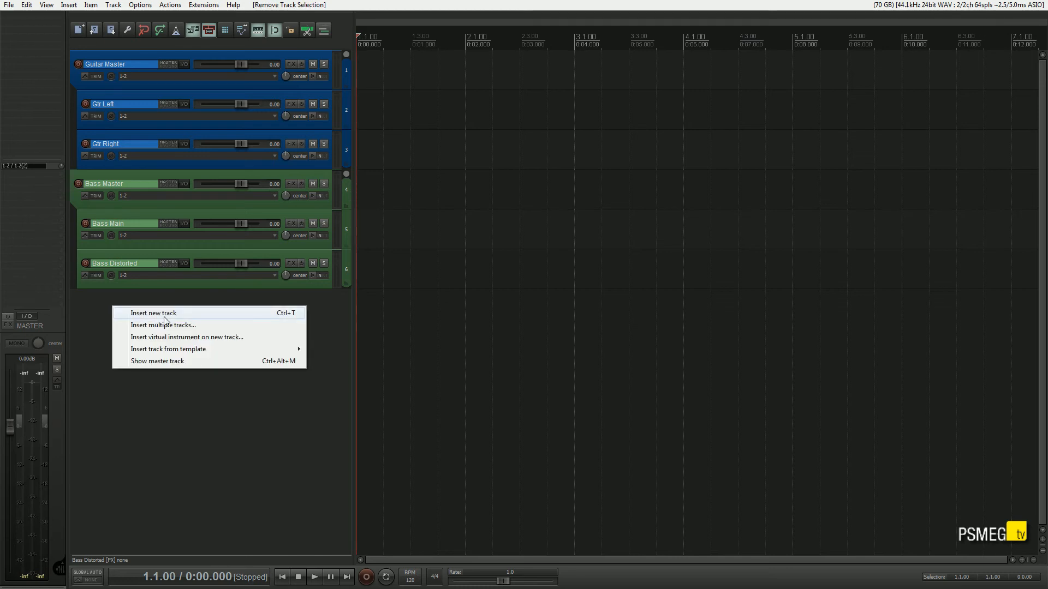
left_click(206, 337)
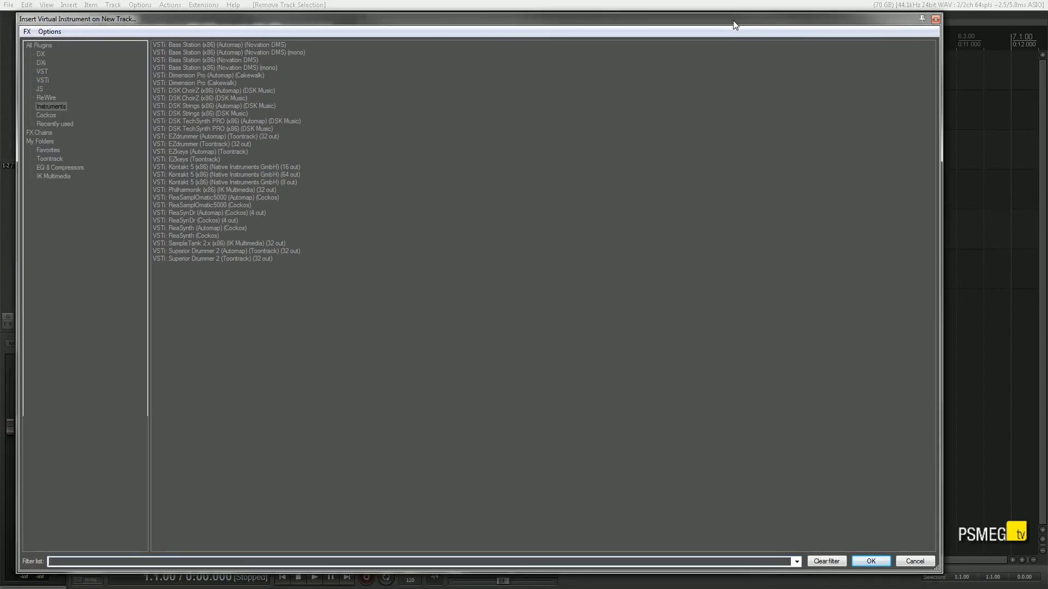
left_click(55, 160)
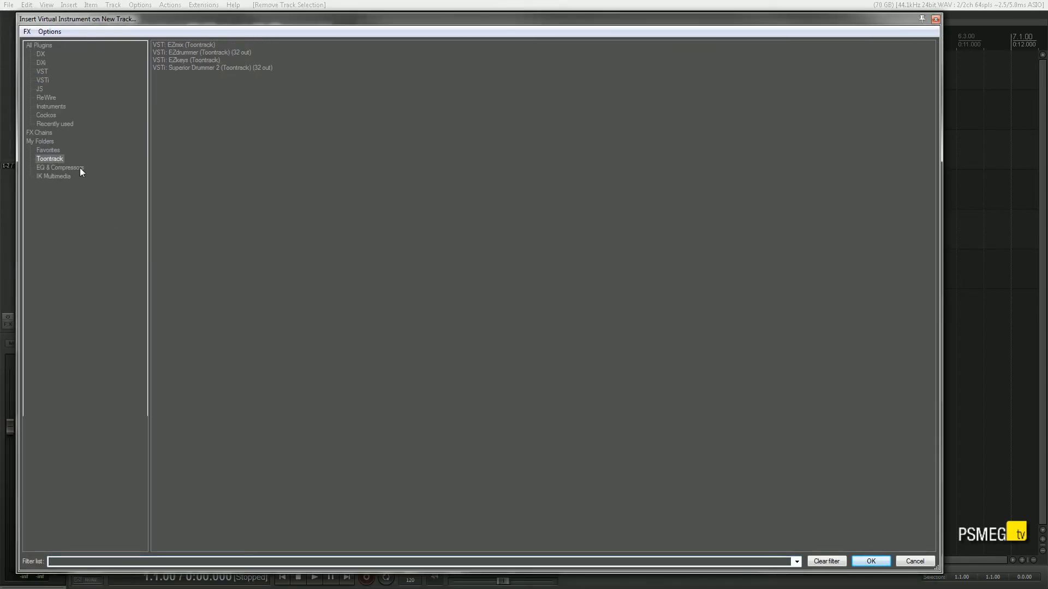
double_click(187, 53)
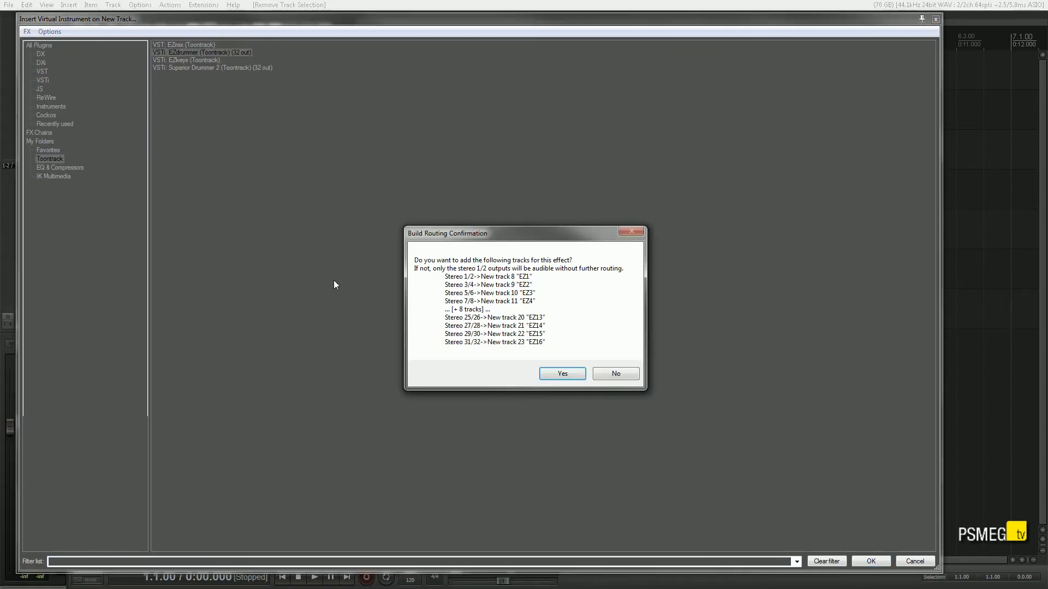
left_click(563, 375)
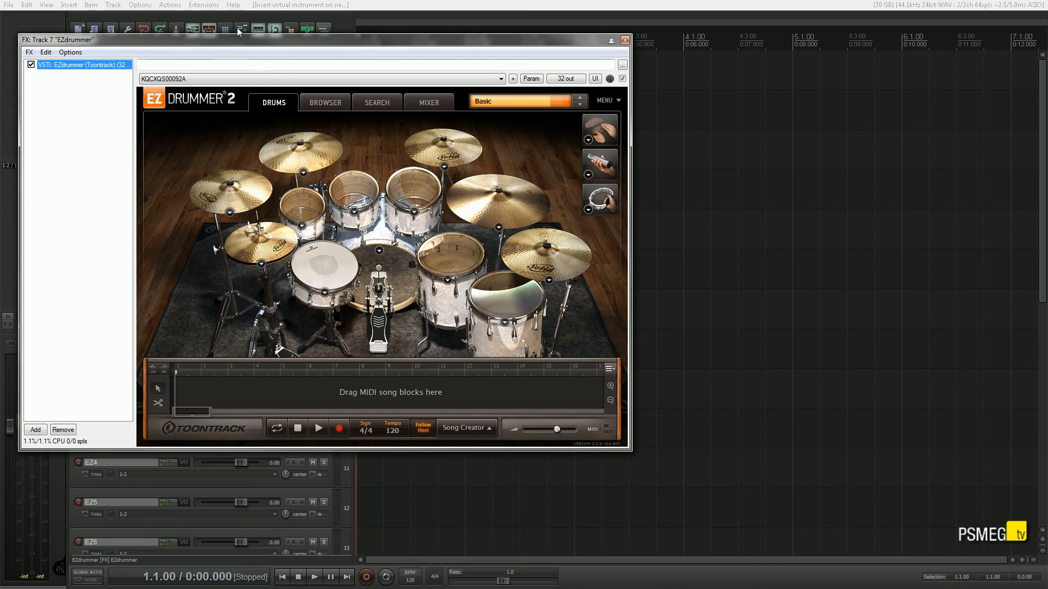
- Audition the snare and the three rack toms on the EZdrummer kit
left_click(325, 266)
left_click(303, 208)
left_click(354, 193)
left_click(413, 188)
- Move the EZdrummer window to uncover the track names, and bring up its mixer after viewing the groove browser
left_click_drag(292, 42, 597, 73)
left_click_drag(467, 74, 335, 73)
left_click(244, 101)
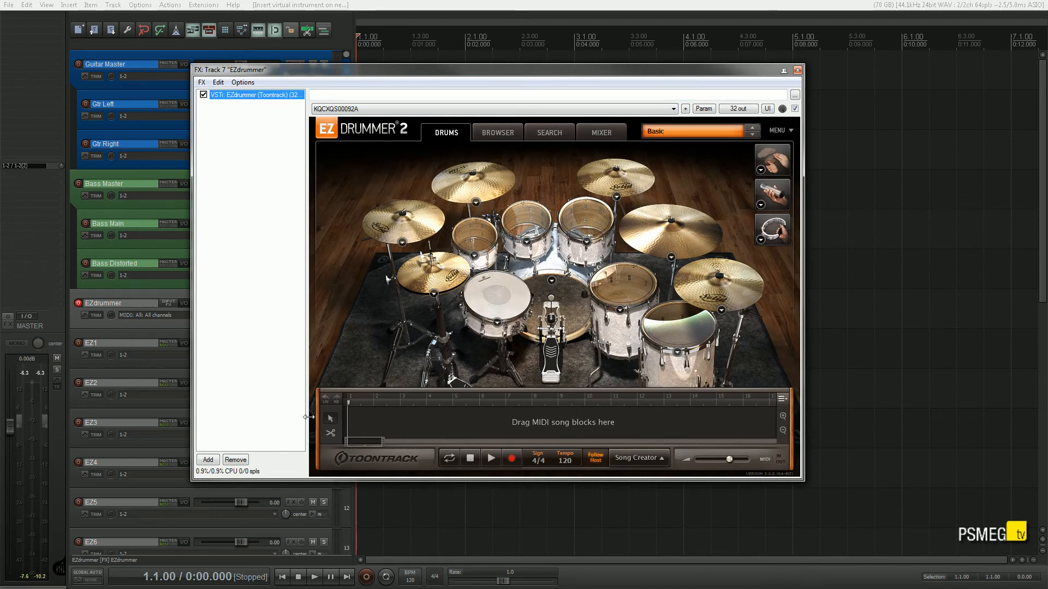
left_click(499, 134)
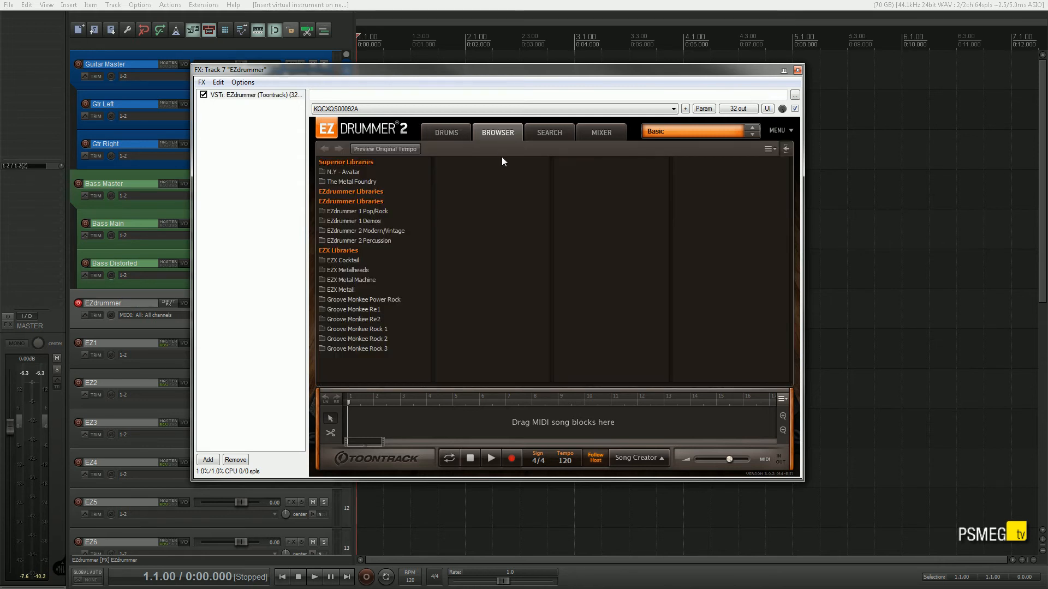
left_click(600, 133)
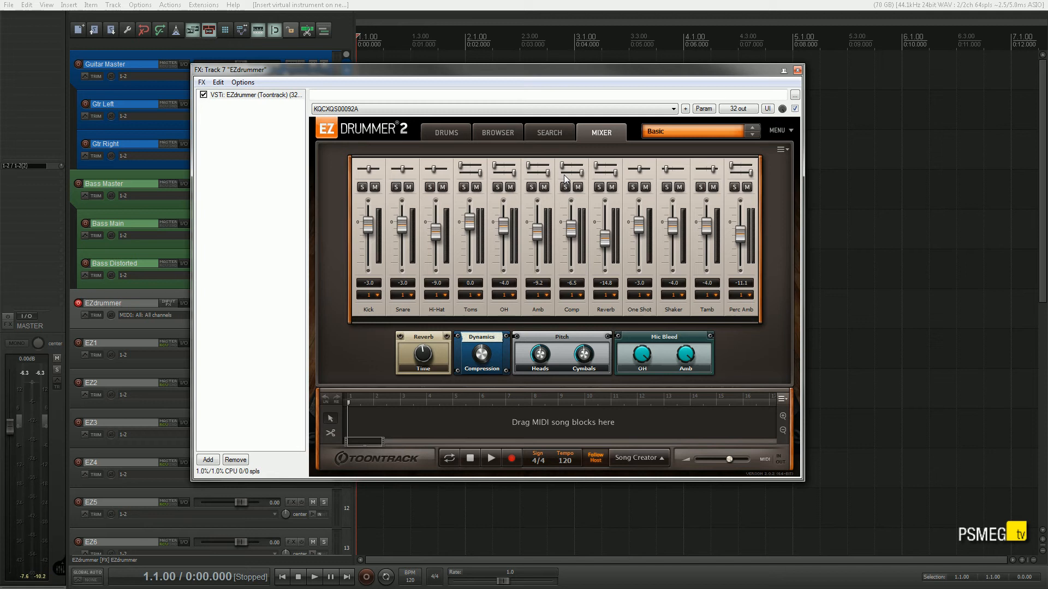
- Route the EZdrummer mixer channels to separate outputs with the Multichannel option, and close the instrument window
left_click(376, 296)
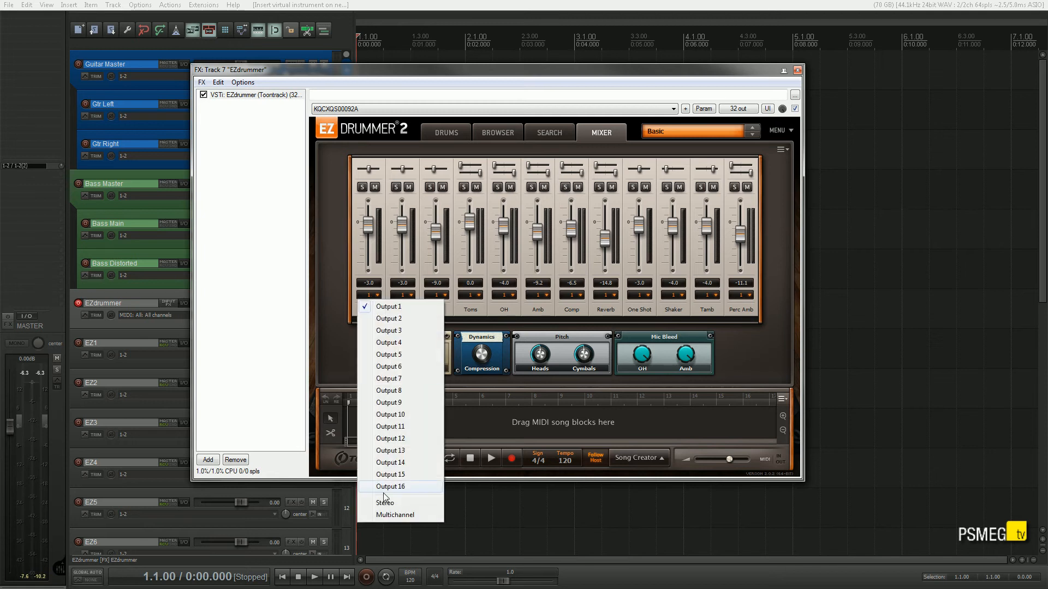
left_click(379, 514)
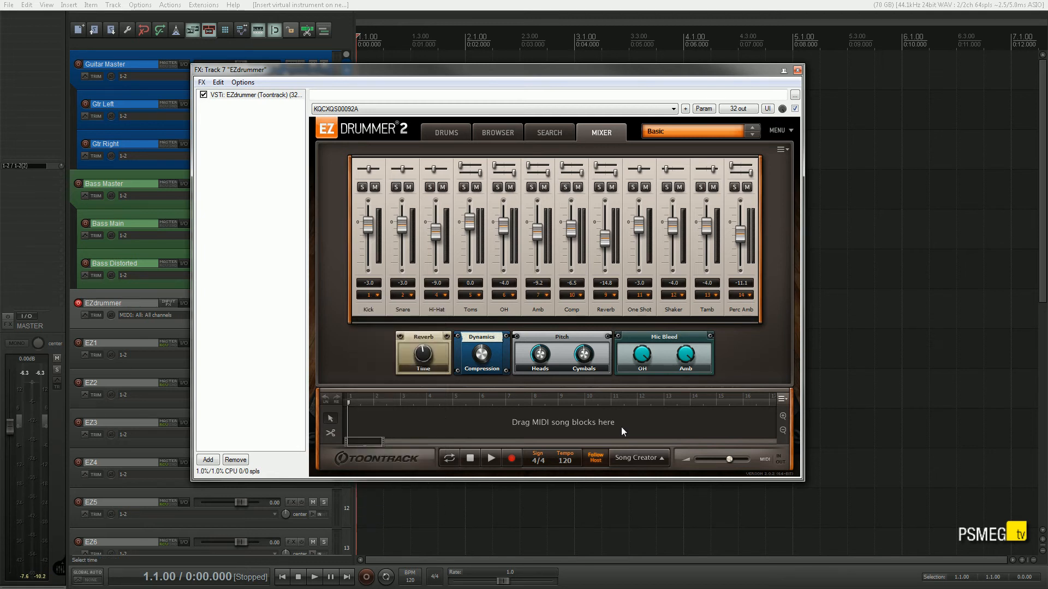
left_click(797, 70)
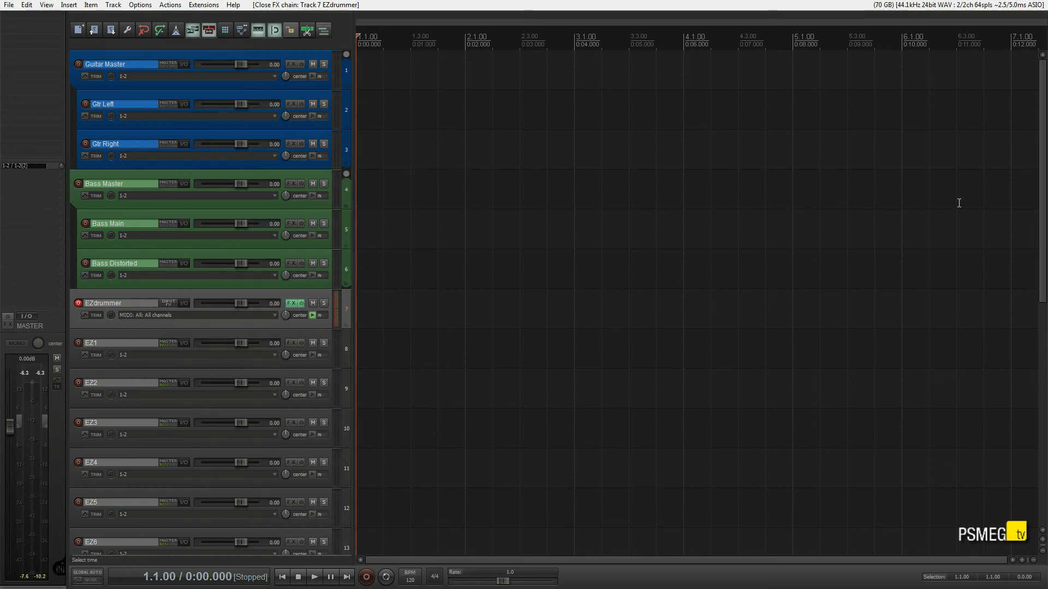
- Insert a new track directly above the EZdrummer track and name it Drums Master
right_click(73, 323)
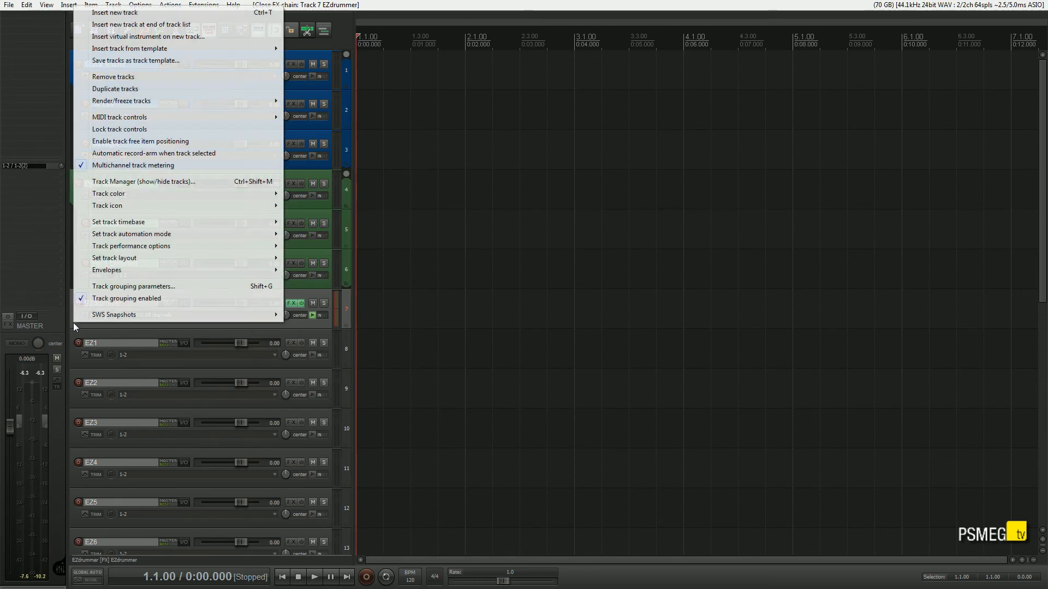
left_click(115, 12)
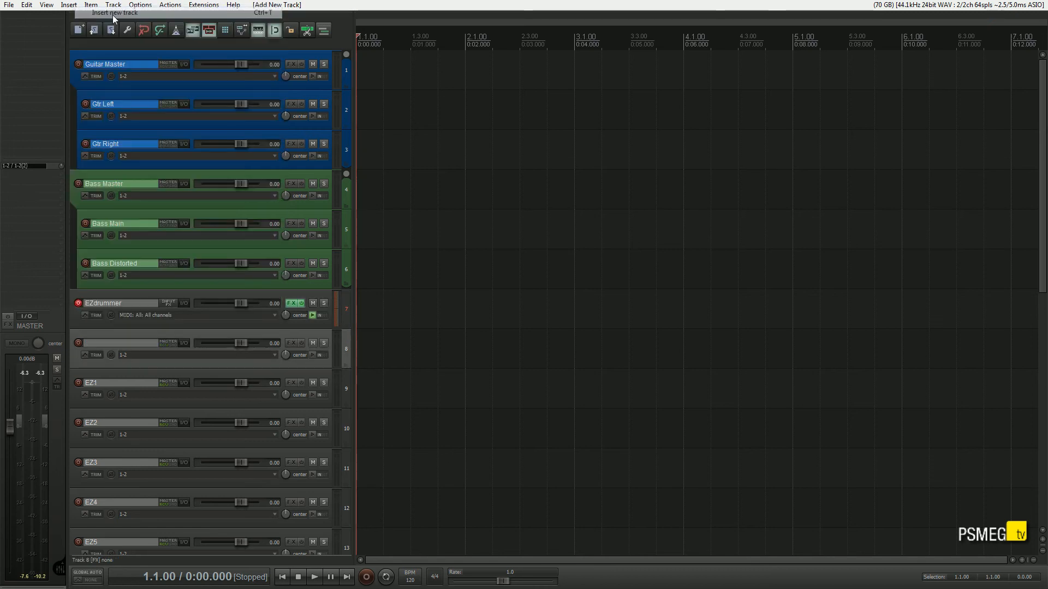
left_click_drag(106, 334, 87, 289)
double_click(120, 303)
type("Dr")
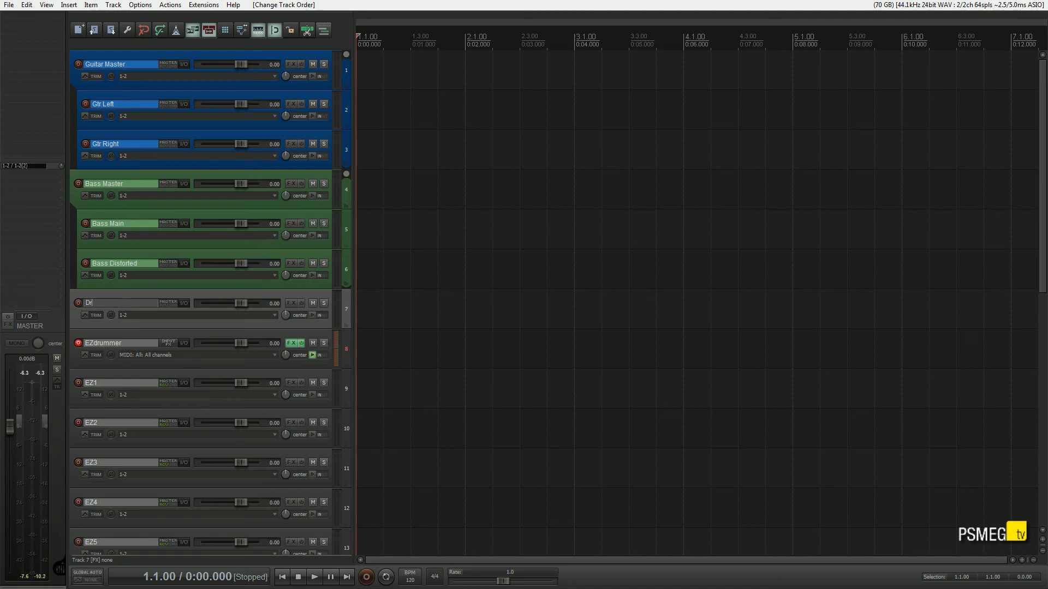
type("ums Master")
key("Return")
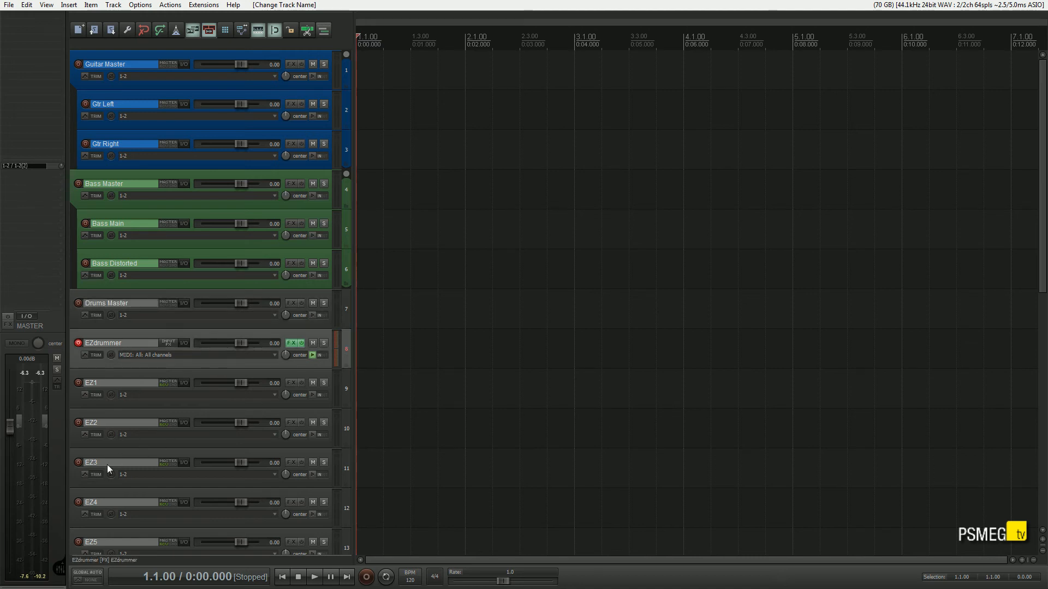
- Nest the EZdrummer track and all tracks from EZ1 to EZ16 inside Drums Master as a folder
scroll(286, 434, "down", 1)
left_click_drag(1042, 220, 982, 469)
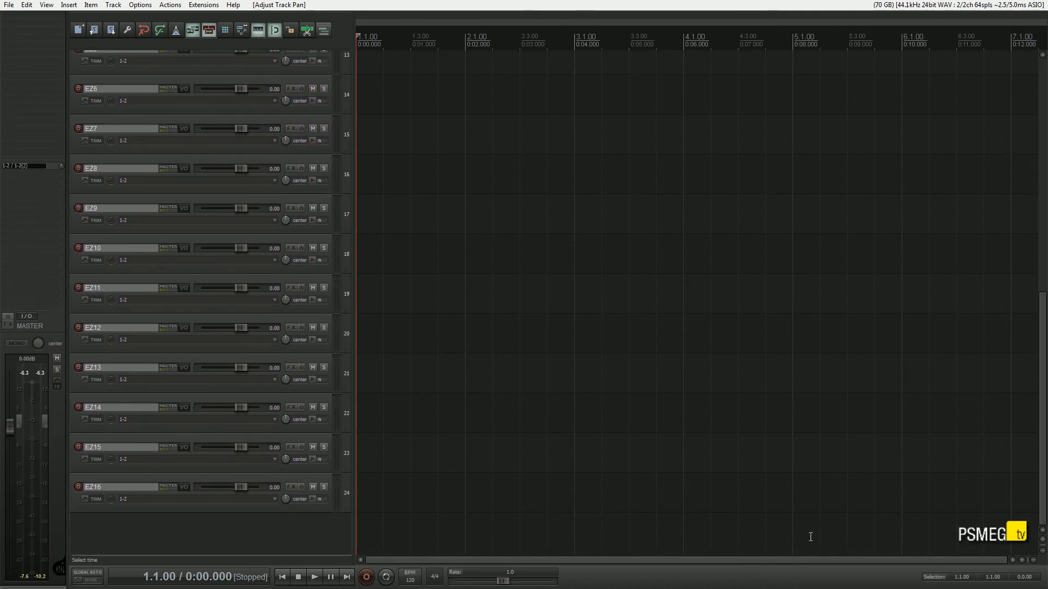
left_click(78, 510)
scroll(237, 342, "up", 10)
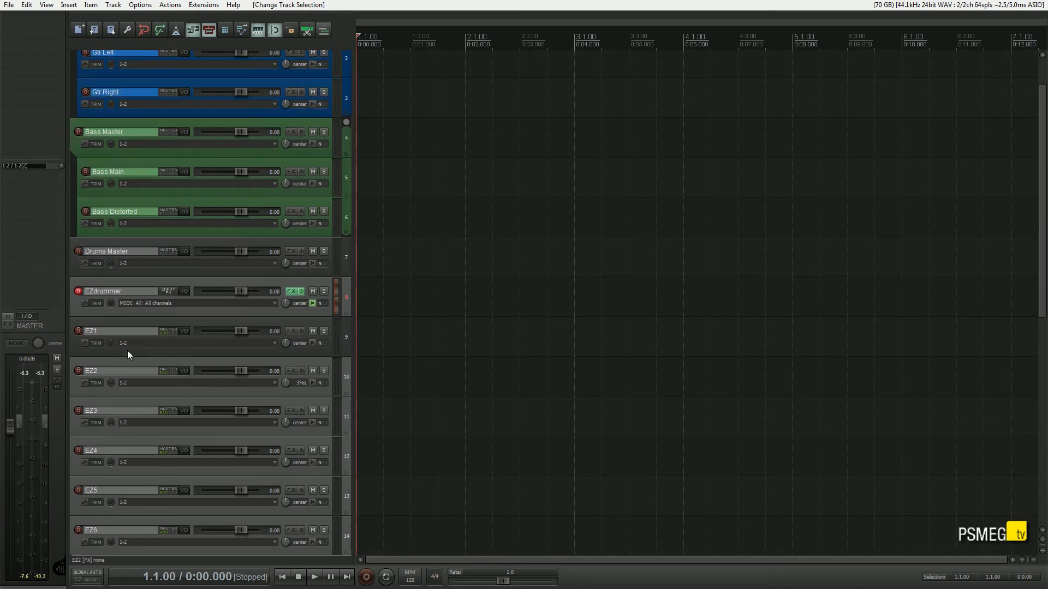
left_click_drag(81, 278, 108, 263)
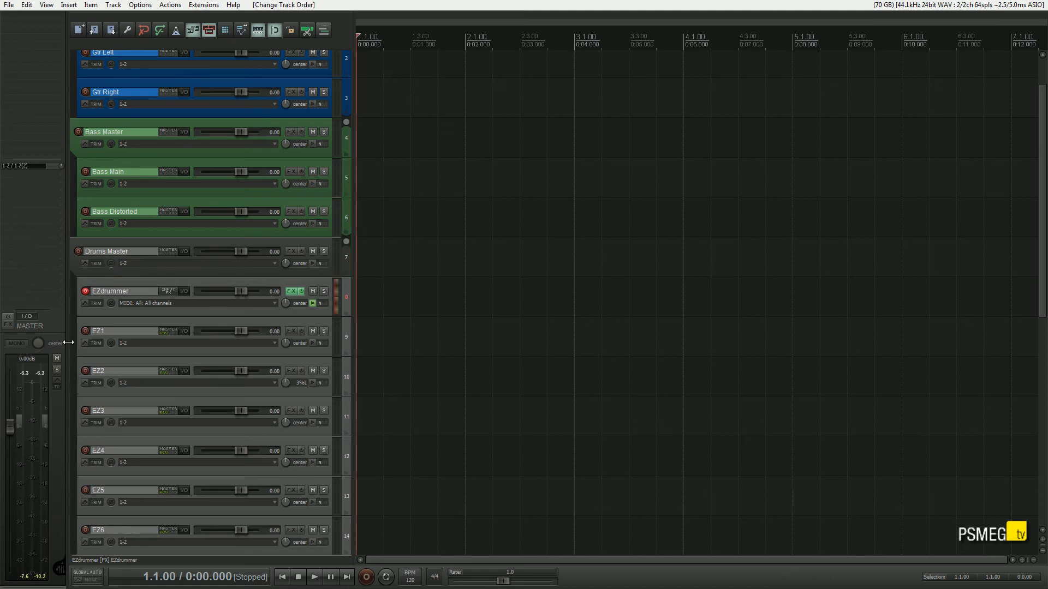
left_click(208, 273)
scroll(267, 425, "down", 10)
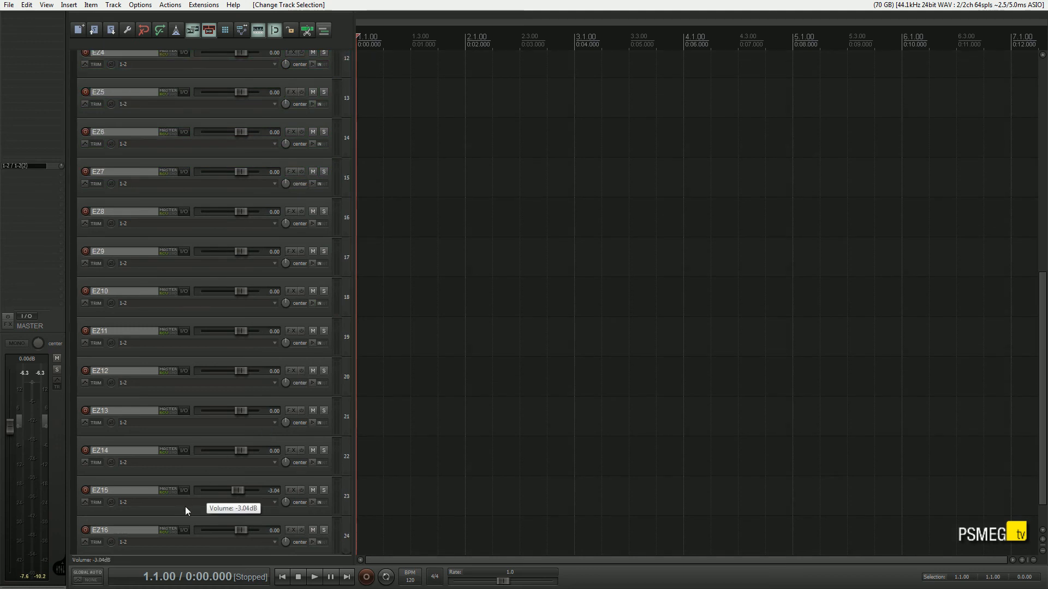
left_click(129, 550, "shift")
right_click(129, 550)
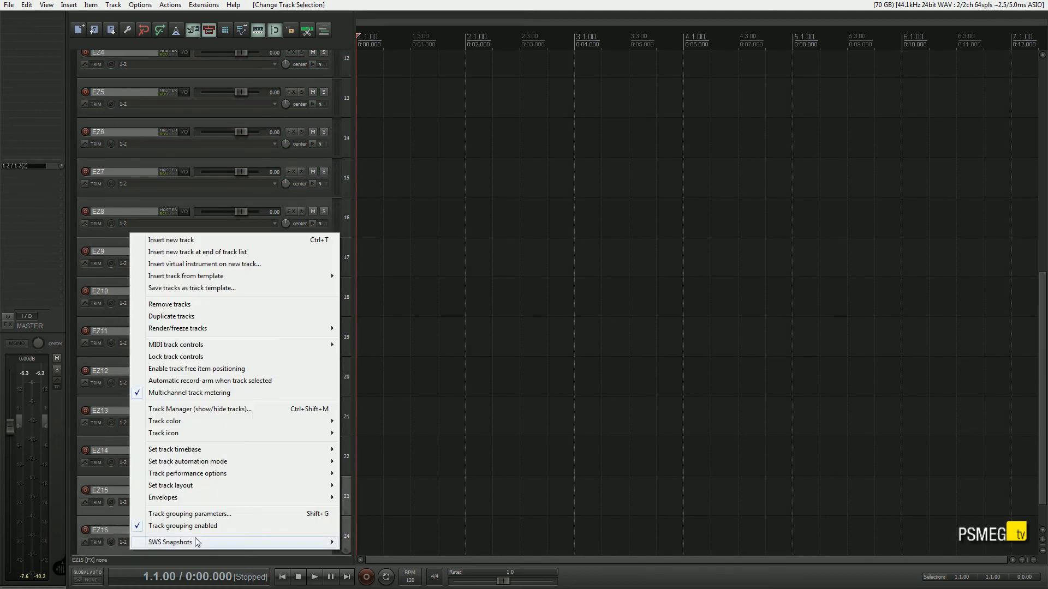
left_click(93, 545)
scroll(169, 493, "up", 10)
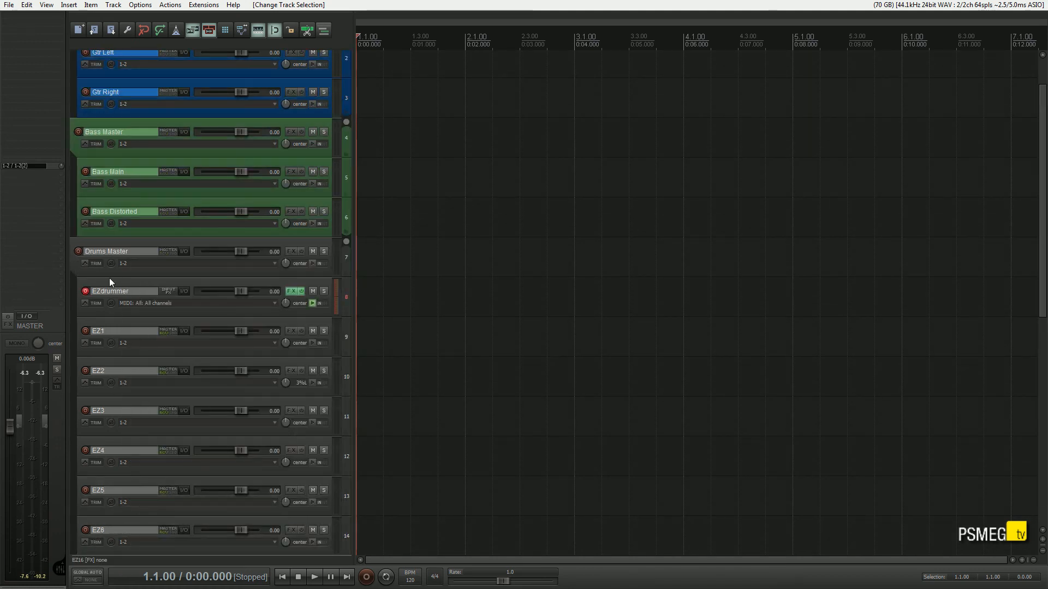
- Colour Drums Master and all of its child tracks down to EZ16 with the red custom colour
left_click(125, 243)
scroll(152, 428, "down", 10)
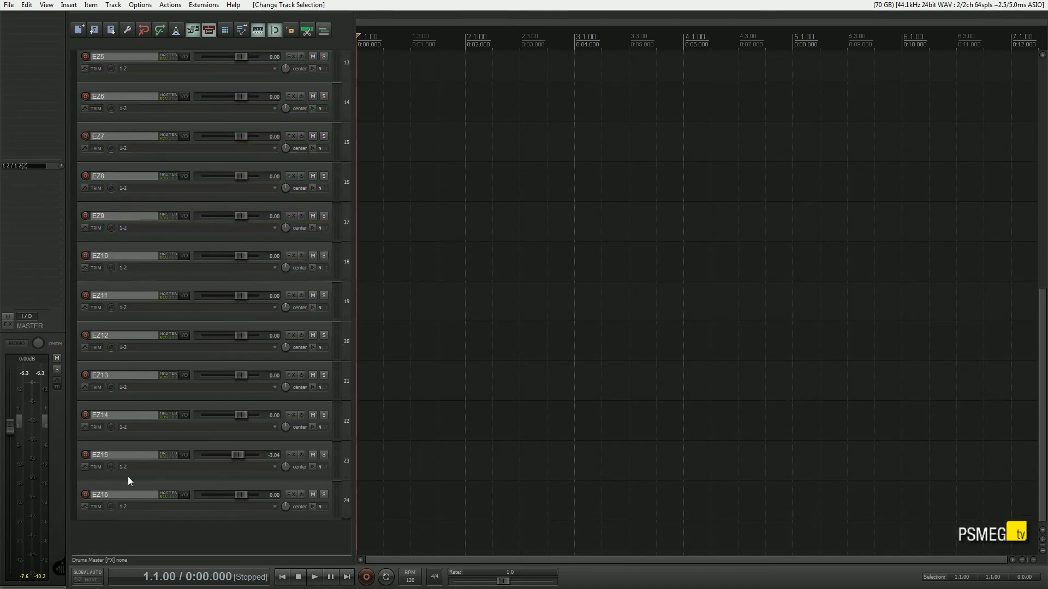
left_click(113, 514, "shift")
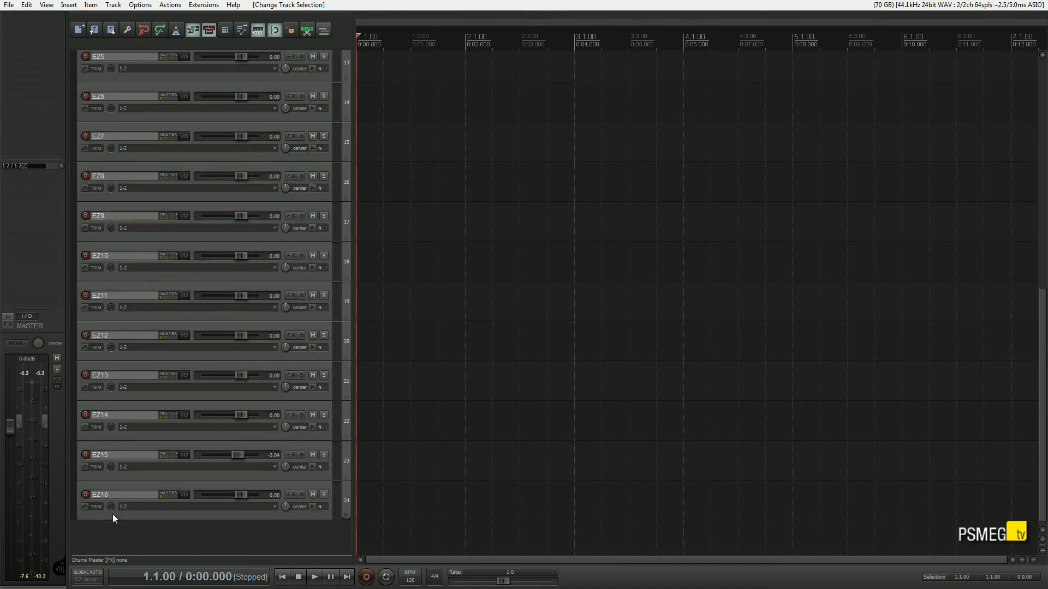
right_click(112, 514)
mouse_move(170, 385)
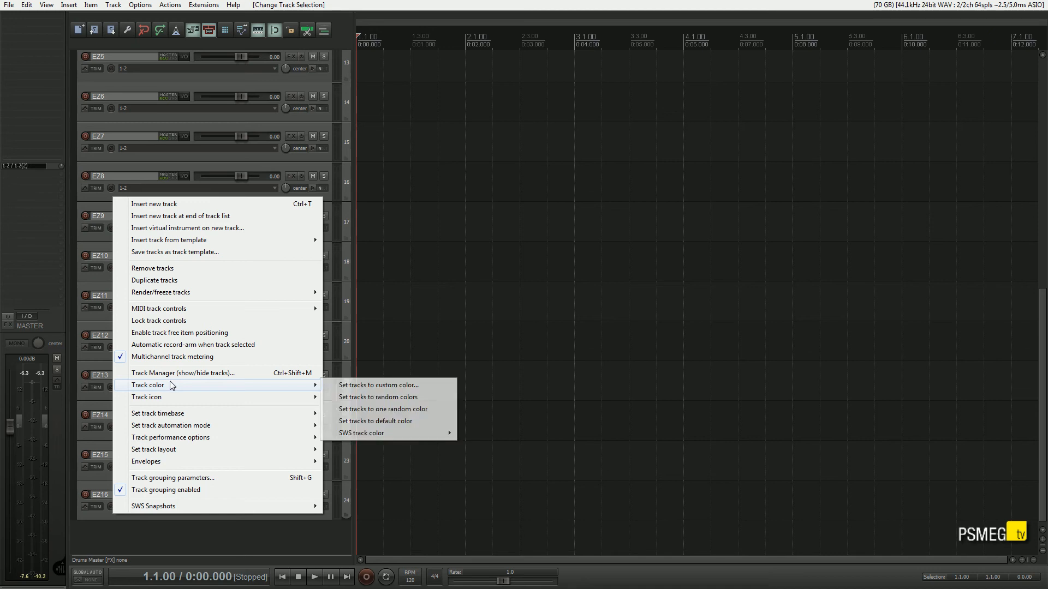
left_click(372, 386)
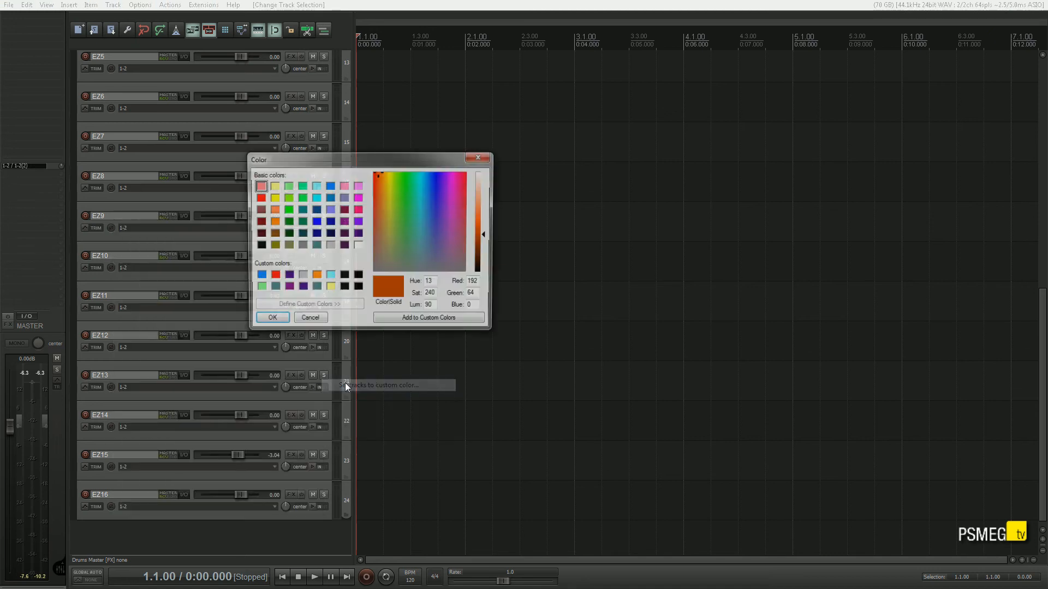
left_click(273, 276)
left_click(263, 321)
- Pan the Gtr Left track 100% left and the Gtr Right track 100% right
scroll(377, 335, "up", 3)
left_click_drag(1045, 295, 1007, 78)
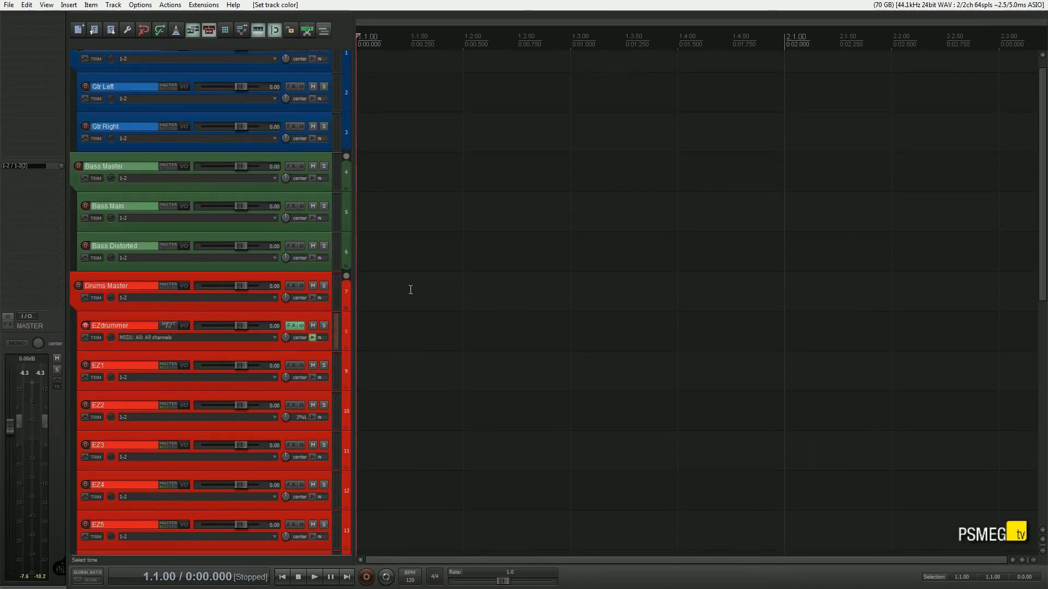
scroll(227, 281, "up", 1)
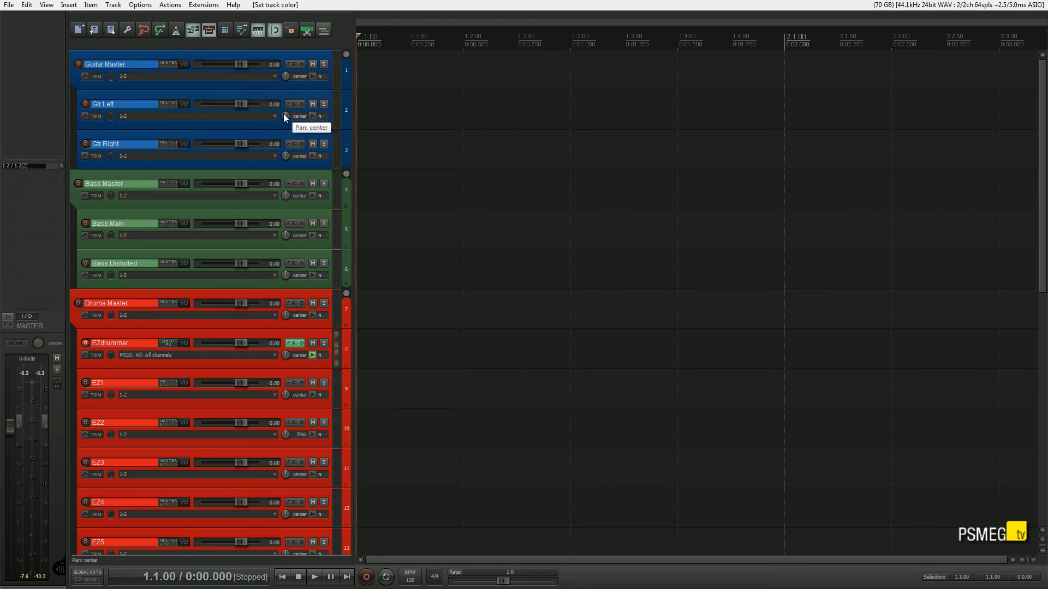
mouse_move(284, 114)
left_mouse_down()
mouse_move(286, 151)
mouse_move(286, 125)
left_mouse_up()
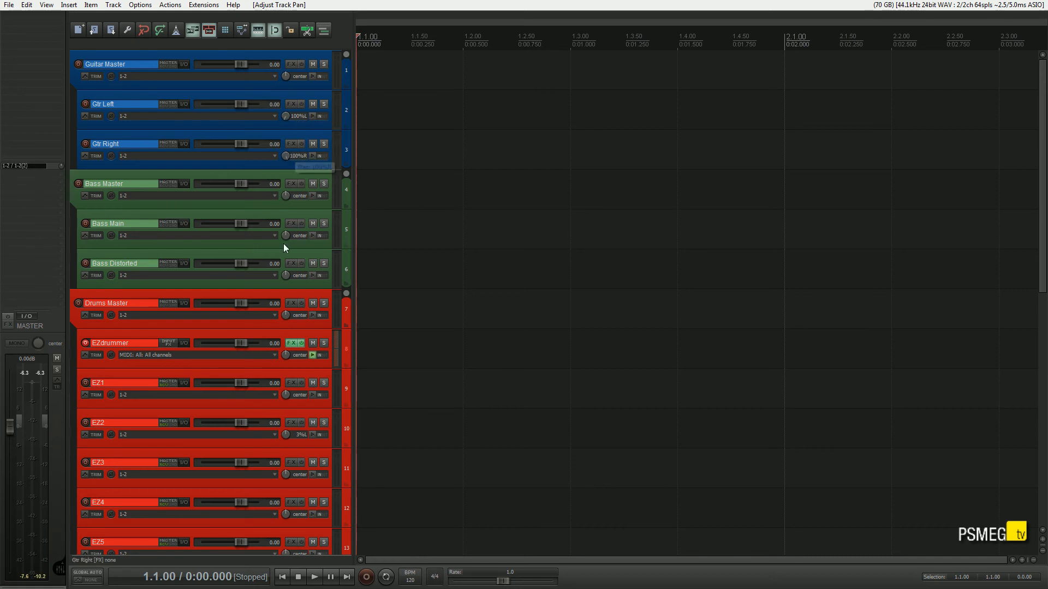
- Add the Toontrack EZmix effect to Gtr Left with the favourite preset Arg Gression, and close its window
left_click(291, 103)
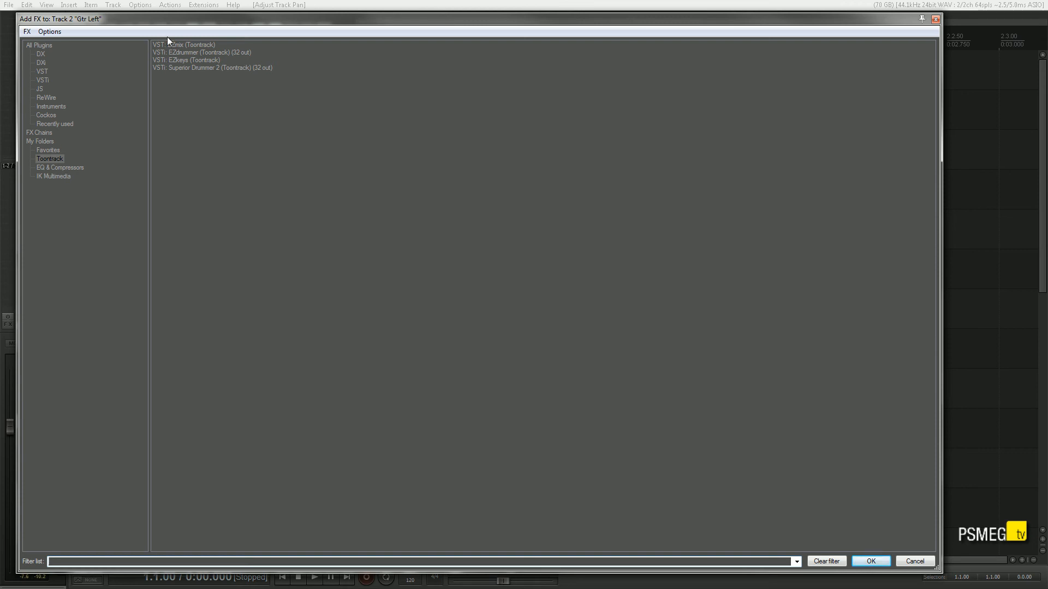
double_click(180, 45)
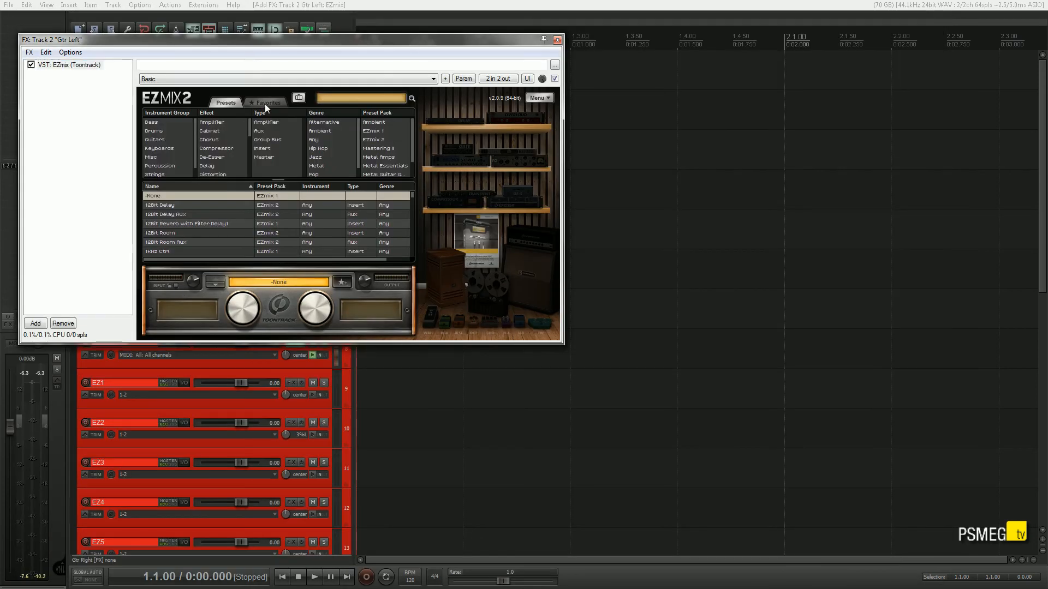
left_click(168, 197)
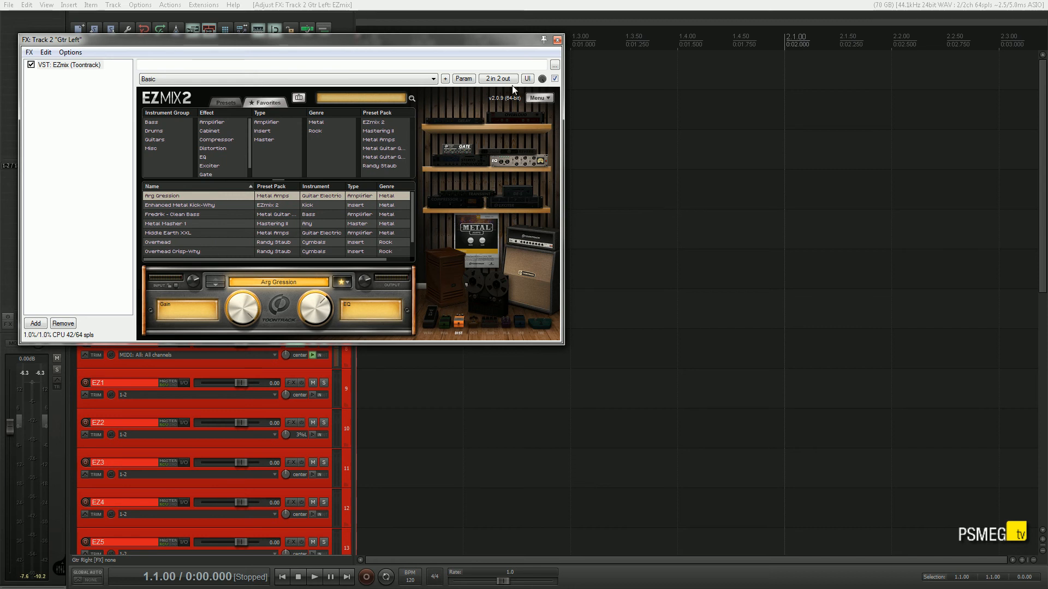
left_click(557, 40)
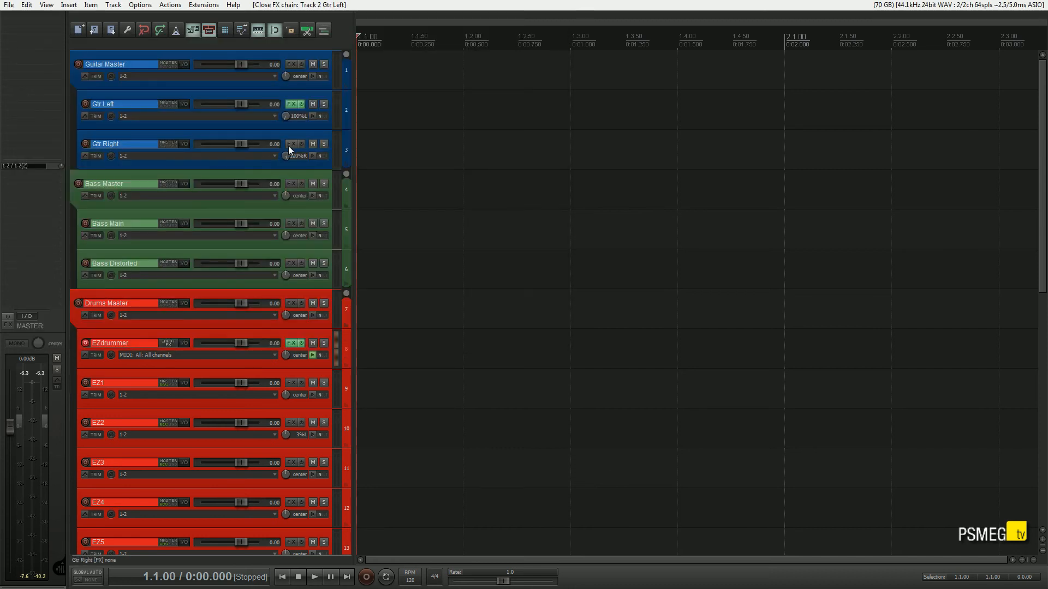
- Add the Toontrack EZmix effect to Gtr Right with the favourite preset Middle Earth XXL, and close its window
left_click(289, 146)
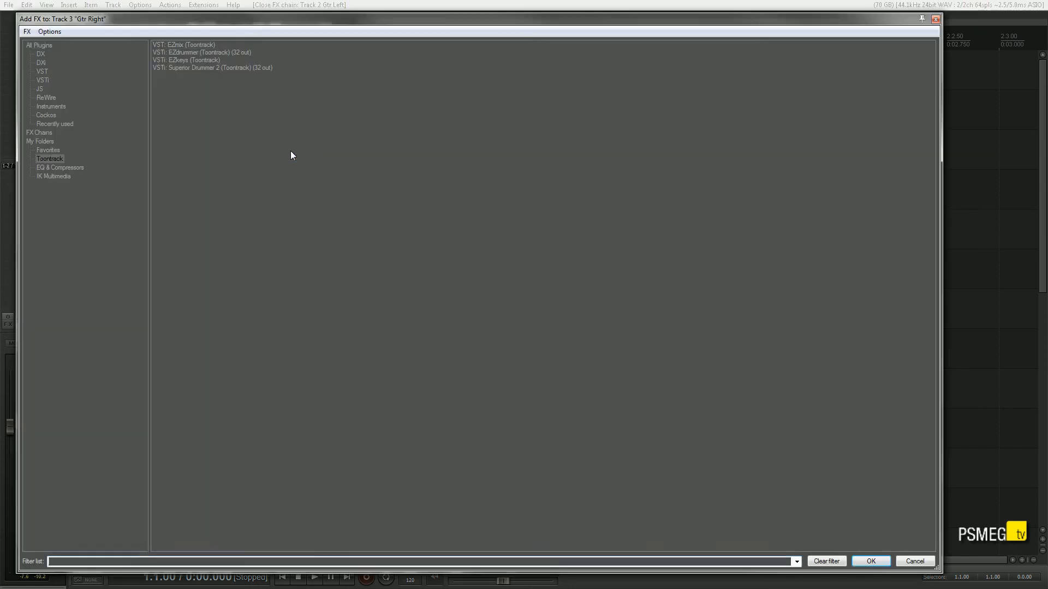
double_click(183, 46)
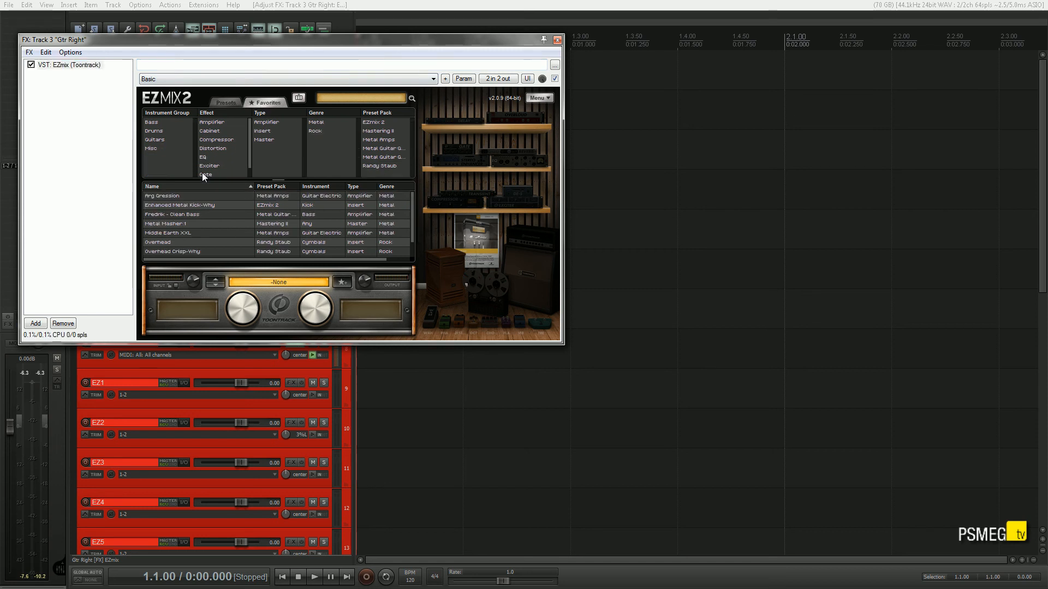
left_click(188, 232)
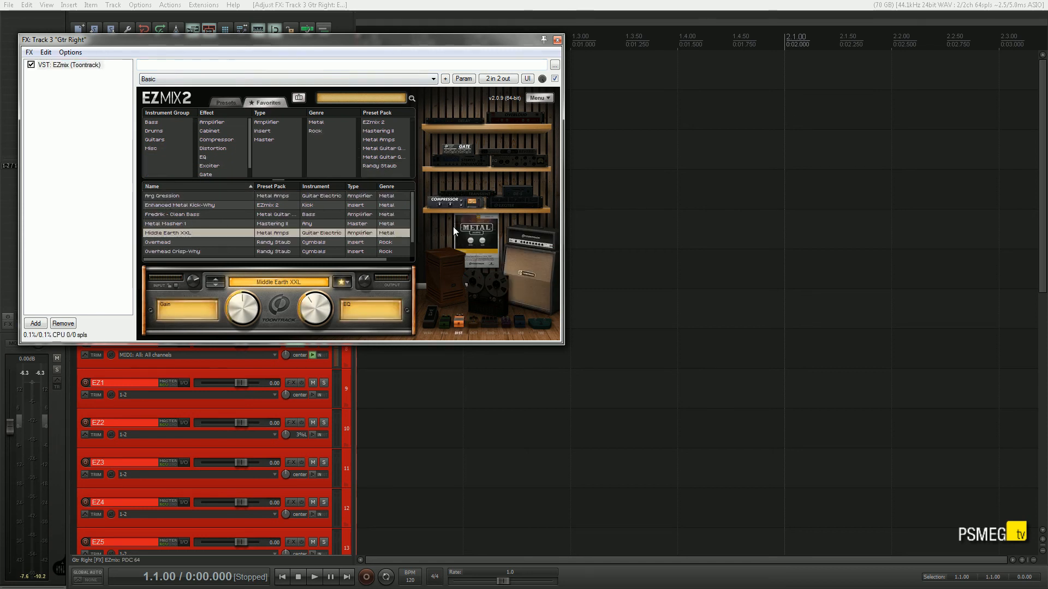
left_click(558, 40)
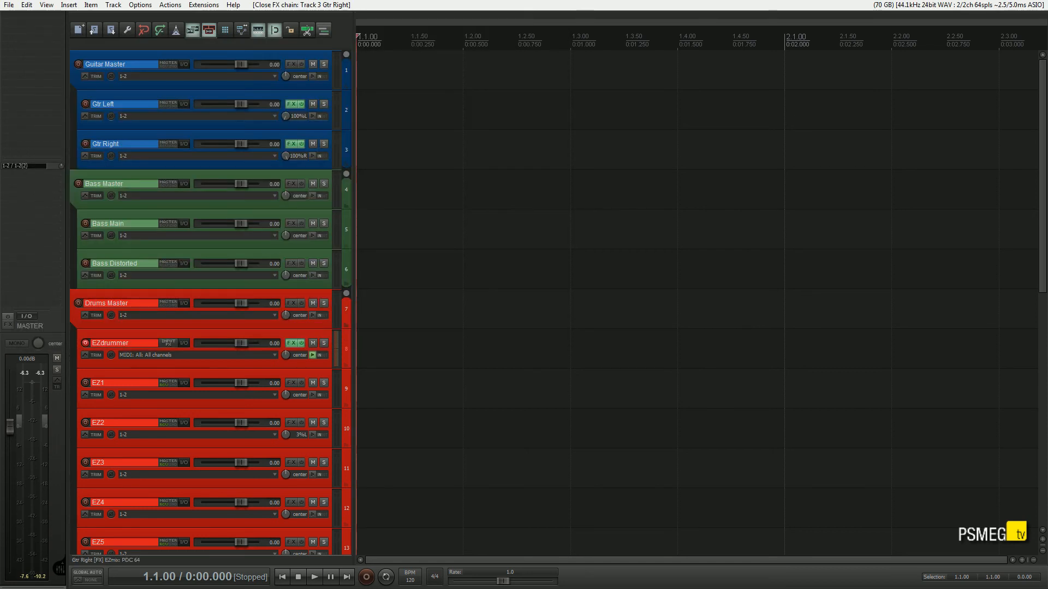
- Add the Toontrack EZmix effect to Bass Main with the preset Fredrik - Clean Bass, and close its window
left_click(294, 224)
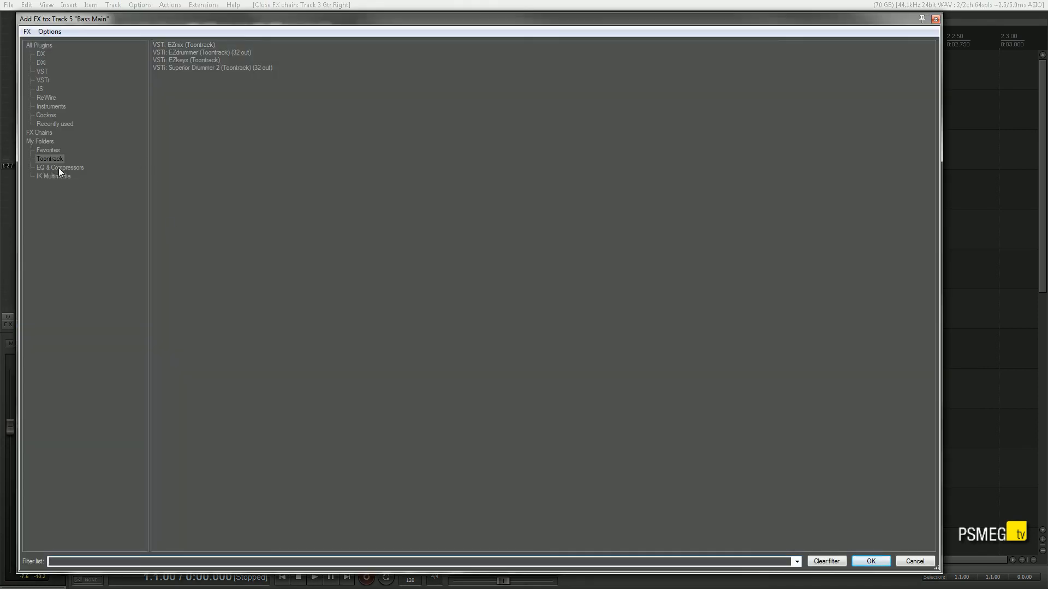
double_click(171, 47)
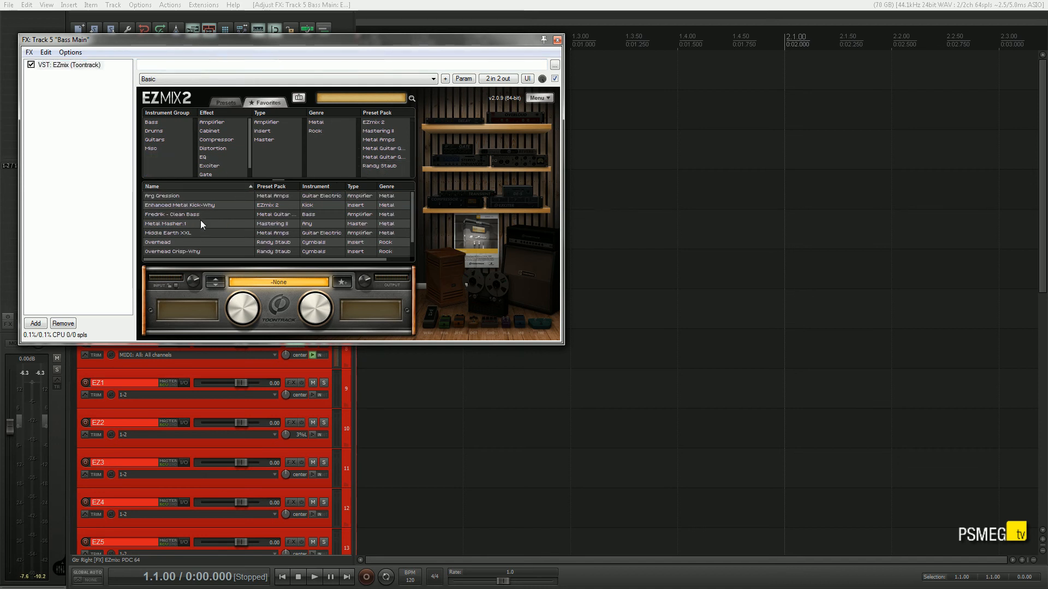
left_click(205, 215)
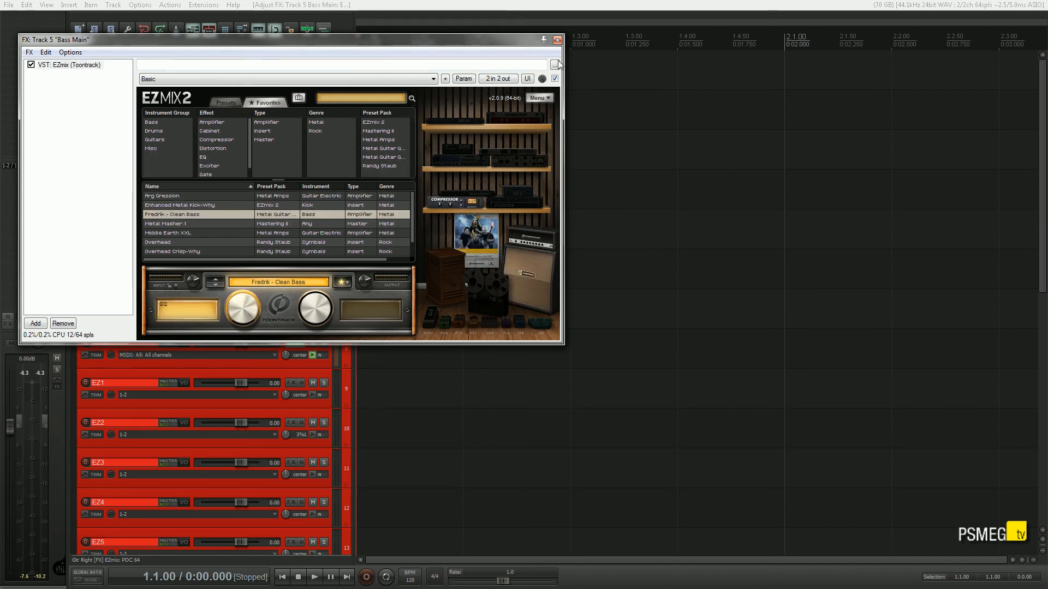
left_click(557, 40)
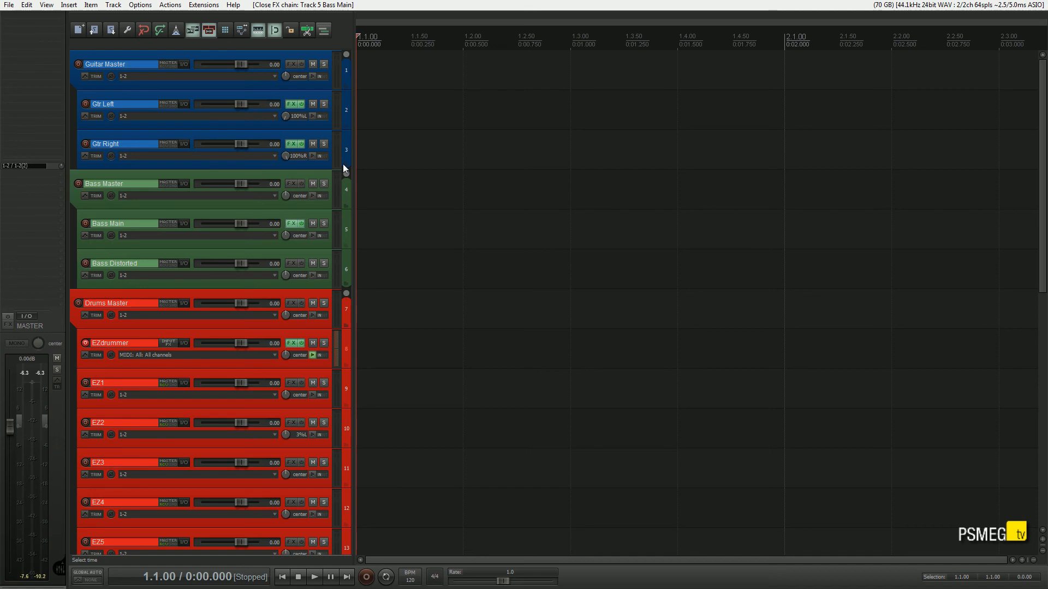
- Add the Toontrack EZmix effect to Bass Distorted with the preset Ryan - Big Nasty Bass, and lower that track's volume to about -20.5 dB
left_click(289, 264)
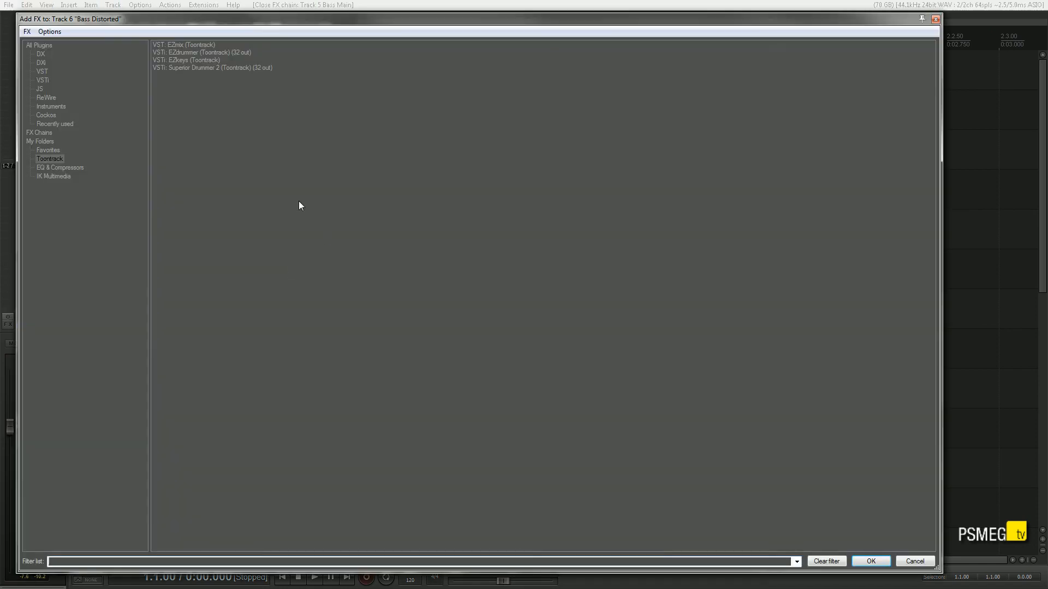
double_click(166, 45)
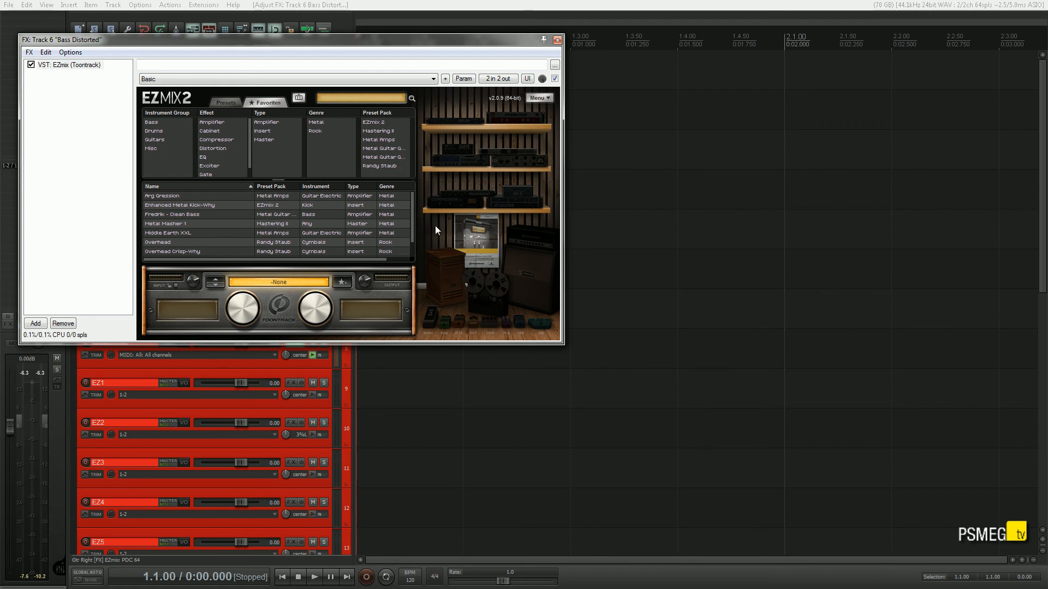
left_click_drag(414, 215, 414, 236)
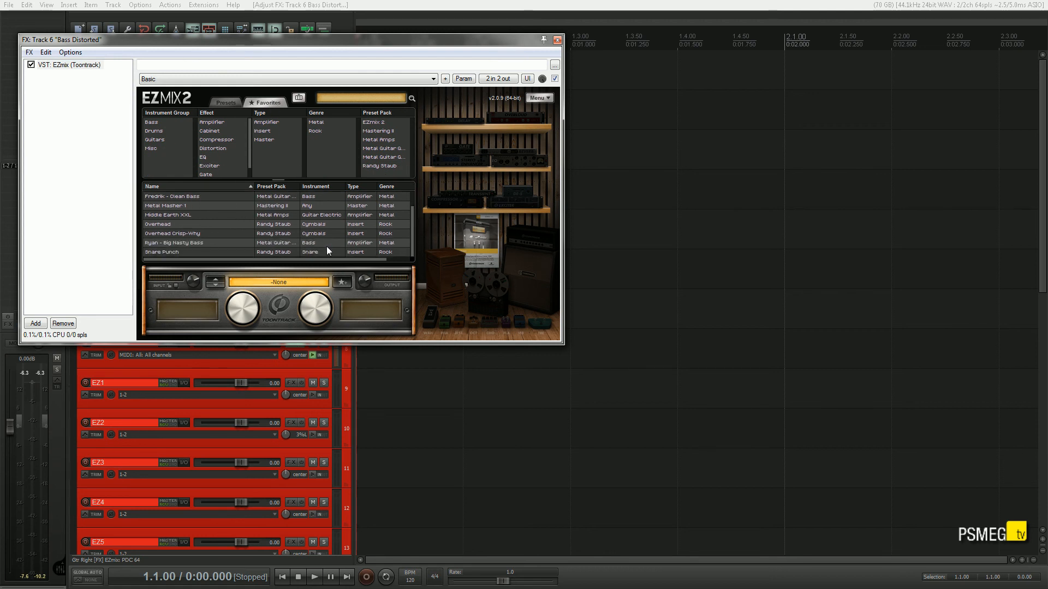
left_click(223, 244)
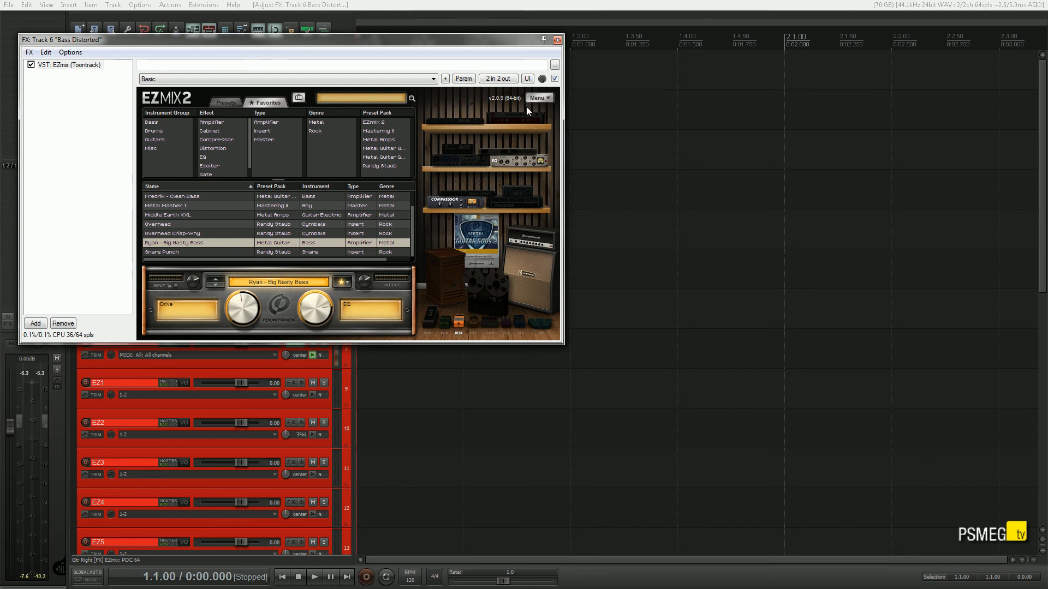
left_click(557, 40)
left_click_drag(240, 264, 222, 260)
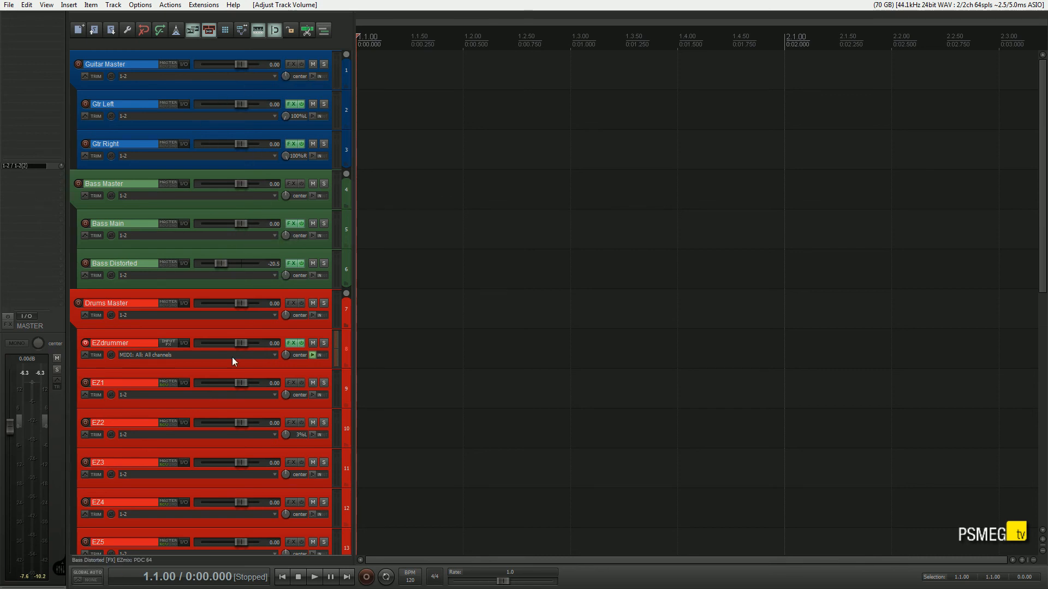
mouse_move(241, 267)
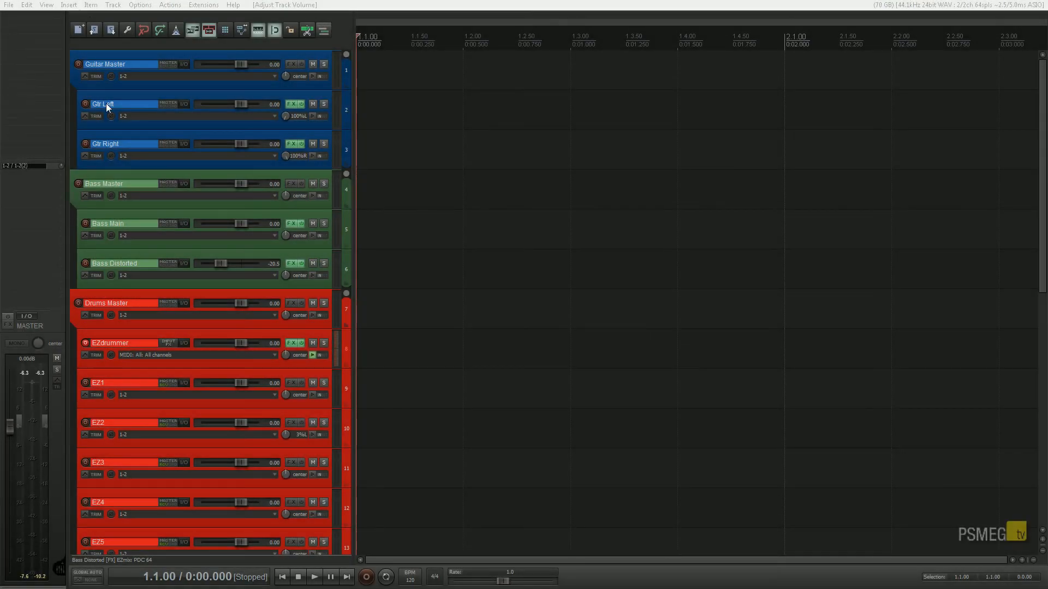
- Save the project as Reaper Template Demo in the Music Files folder, in its own subdirectory
left_click(9, 6)
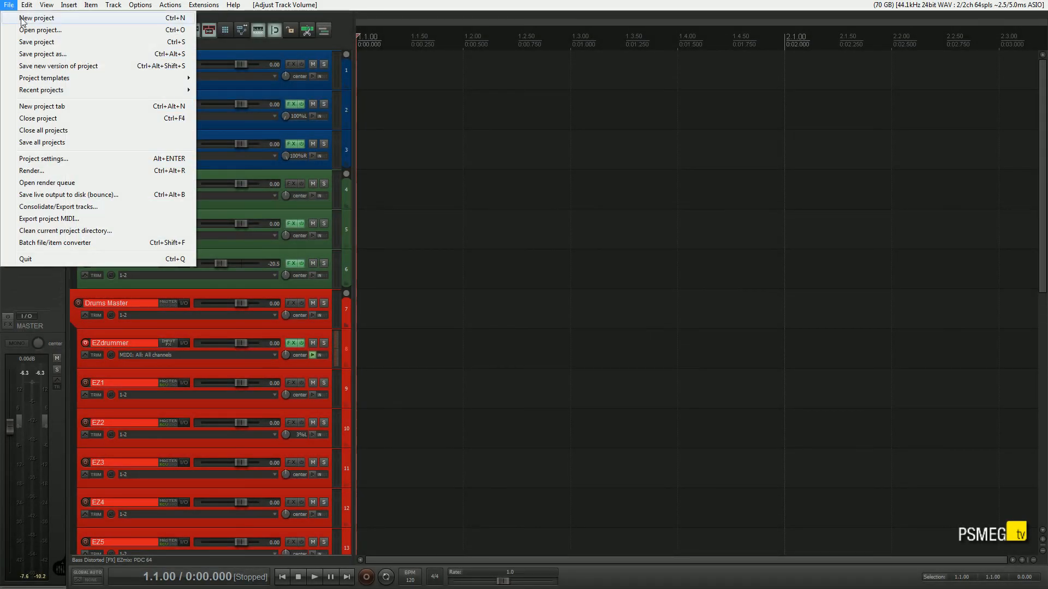
left_click(46, 55)
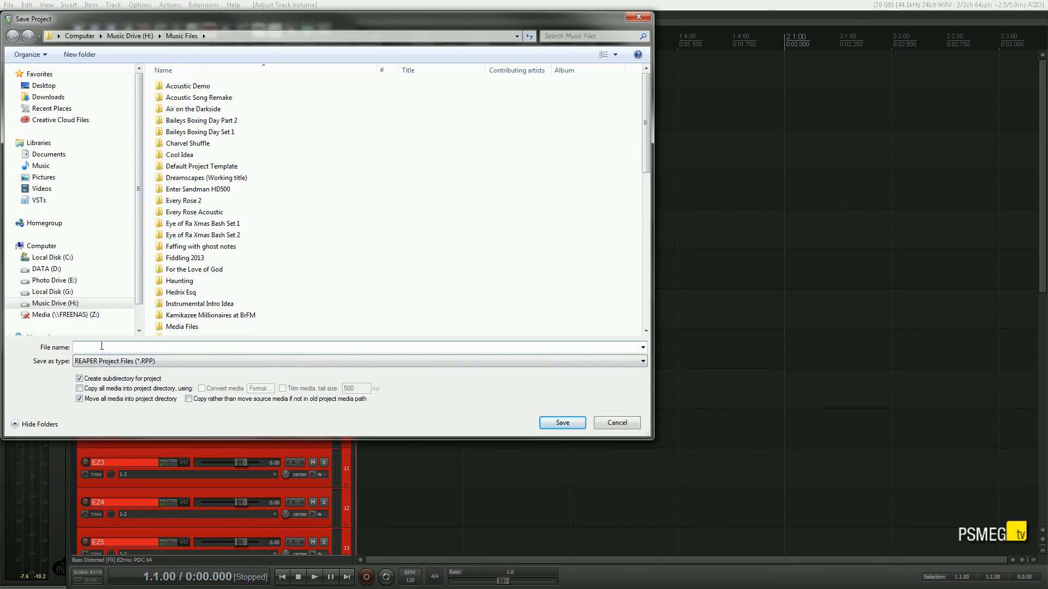
type("Reaper ")
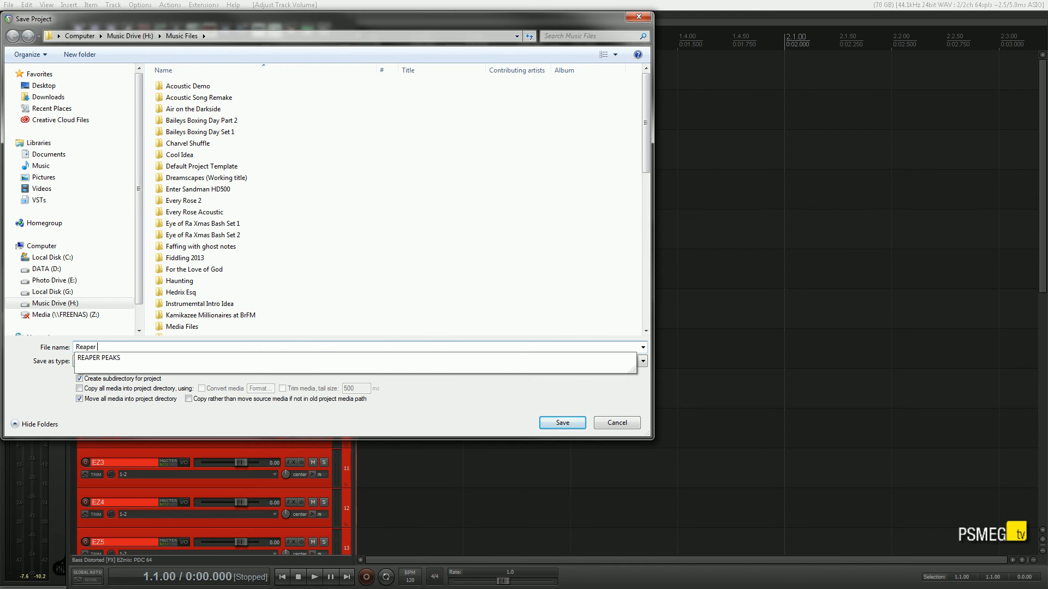
type("Template Demo")
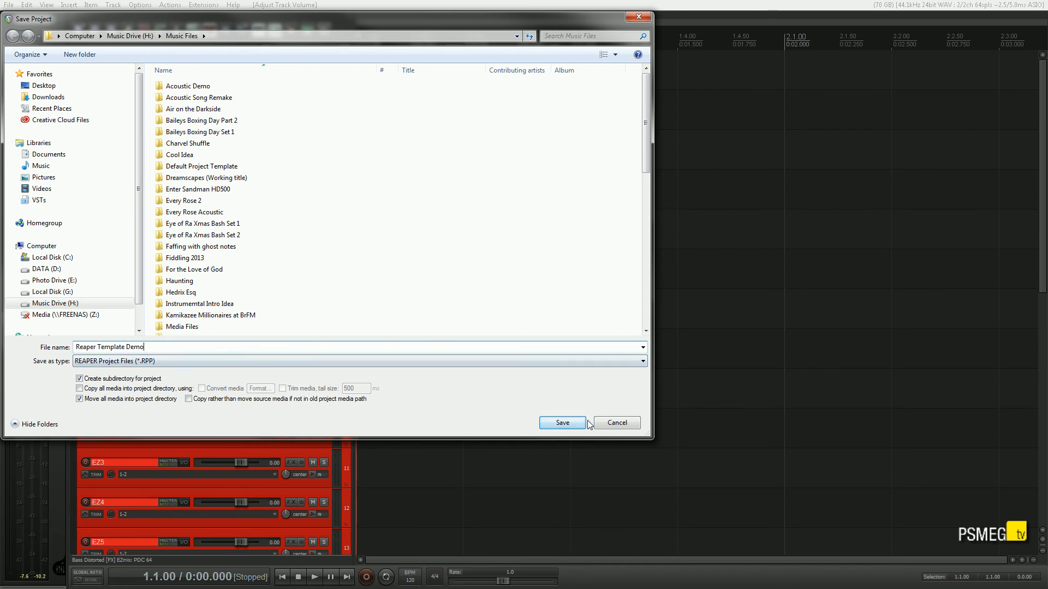
left_click(566, 425)
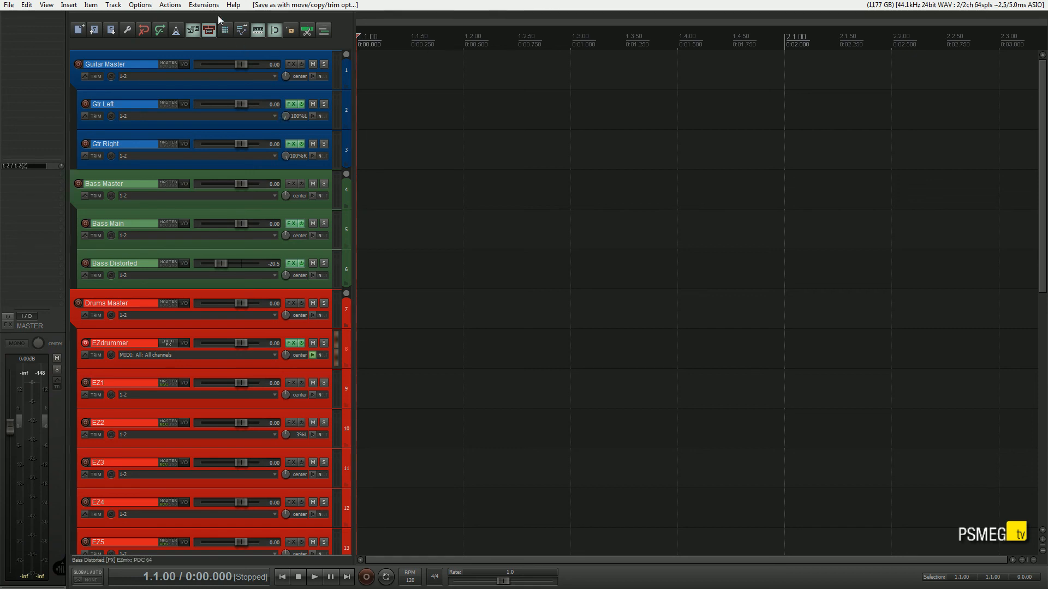
- Examine in the Project preferences which project file serves as the template for new projects, and close the preferences
left_click(140, 5)
left_click(104, 344)
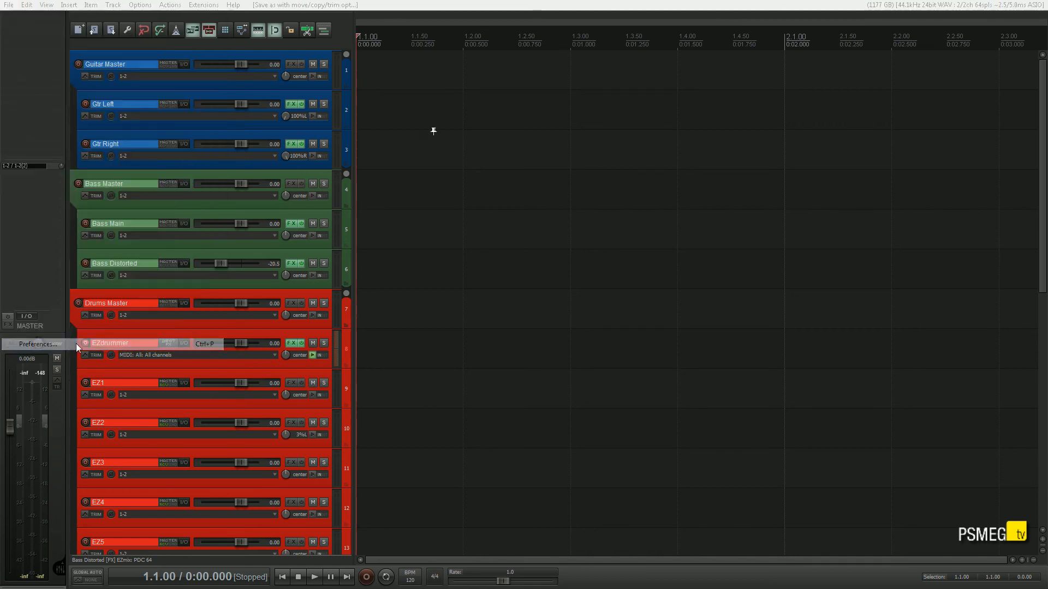
left_click_drag(301, 127, 294, 118)
scroll(141, 157, "up", 1)
left_click(135, 167)
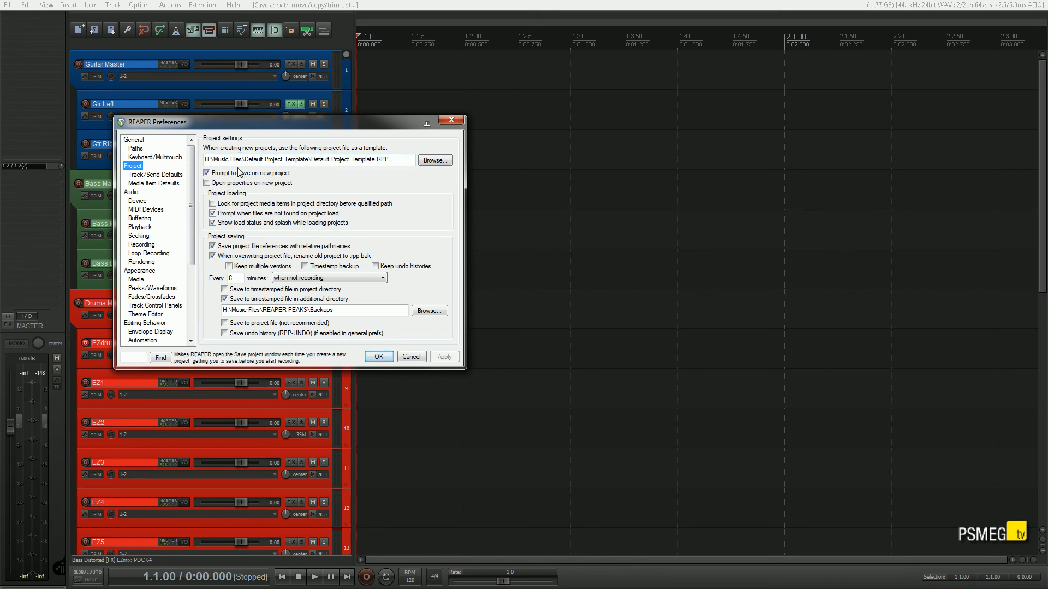
left_click_drag(207, 159, 407, 160)
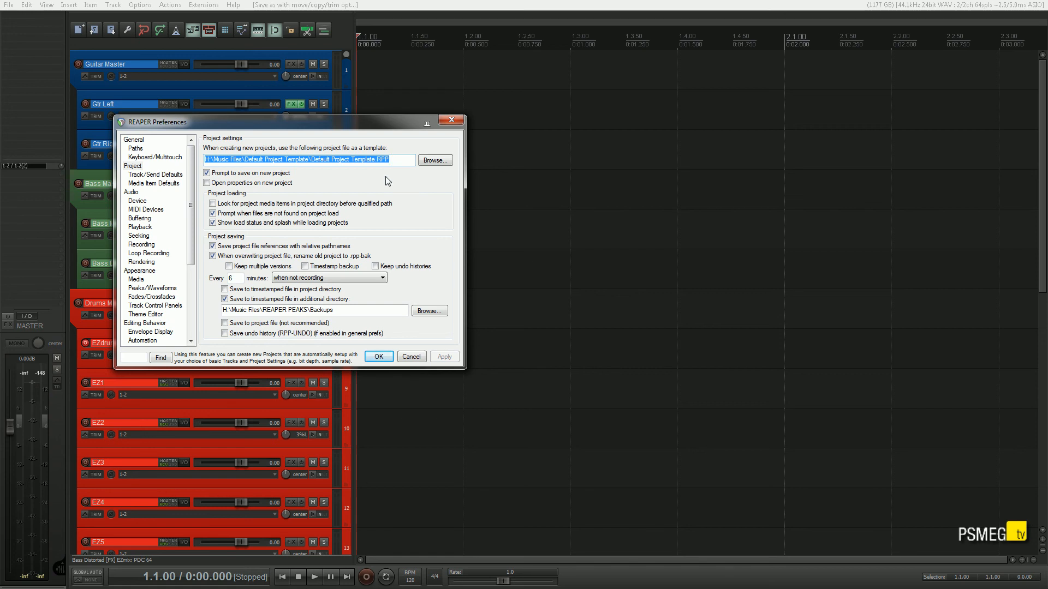
left_click(402, 160)
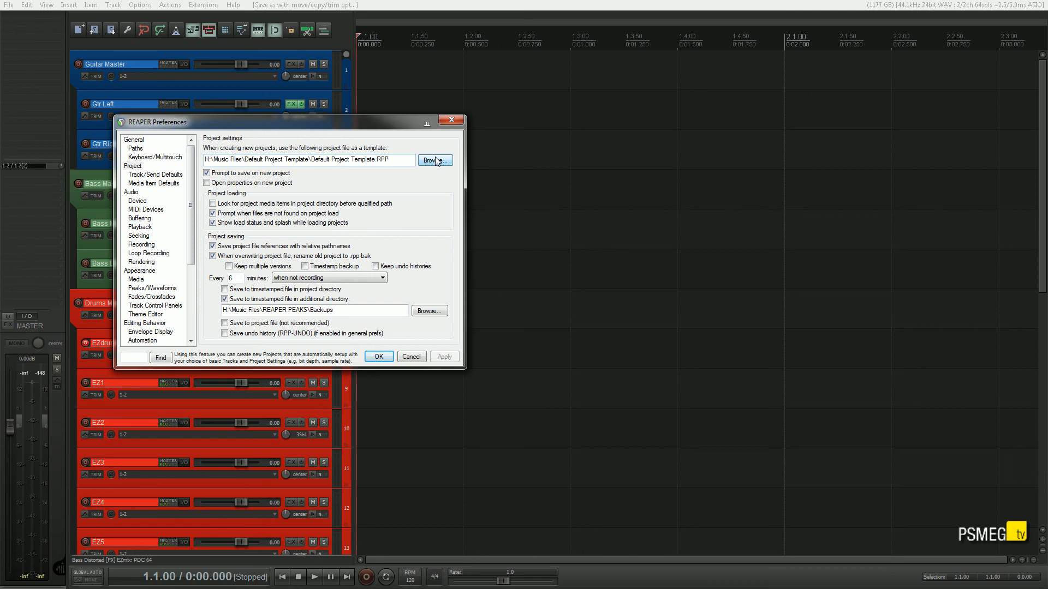
left_click(377, 358)
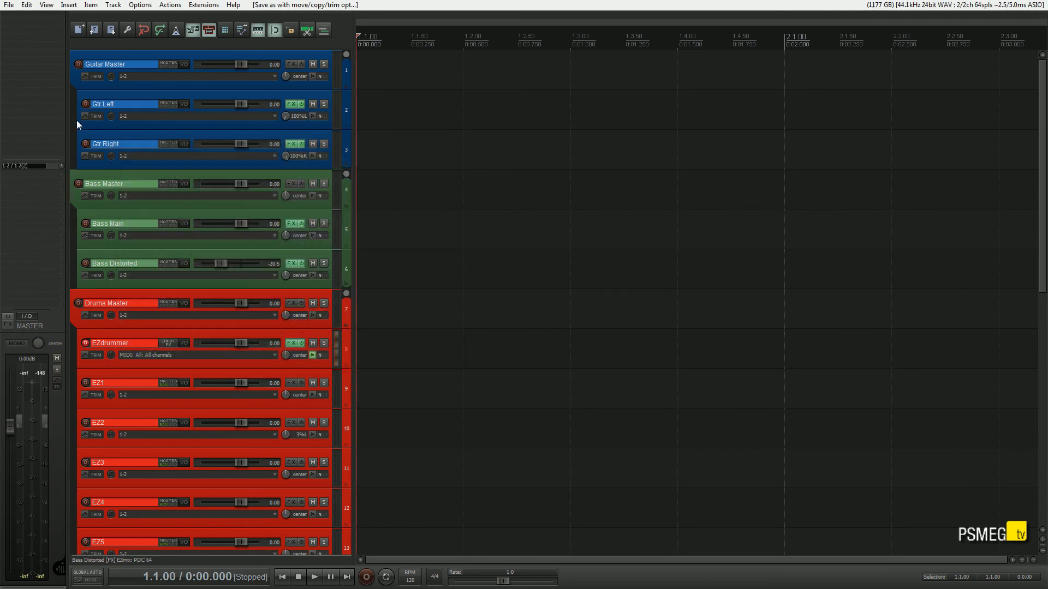
- Create a new project from the default template without saving it, and look through its tracks
left_click(10, 5)
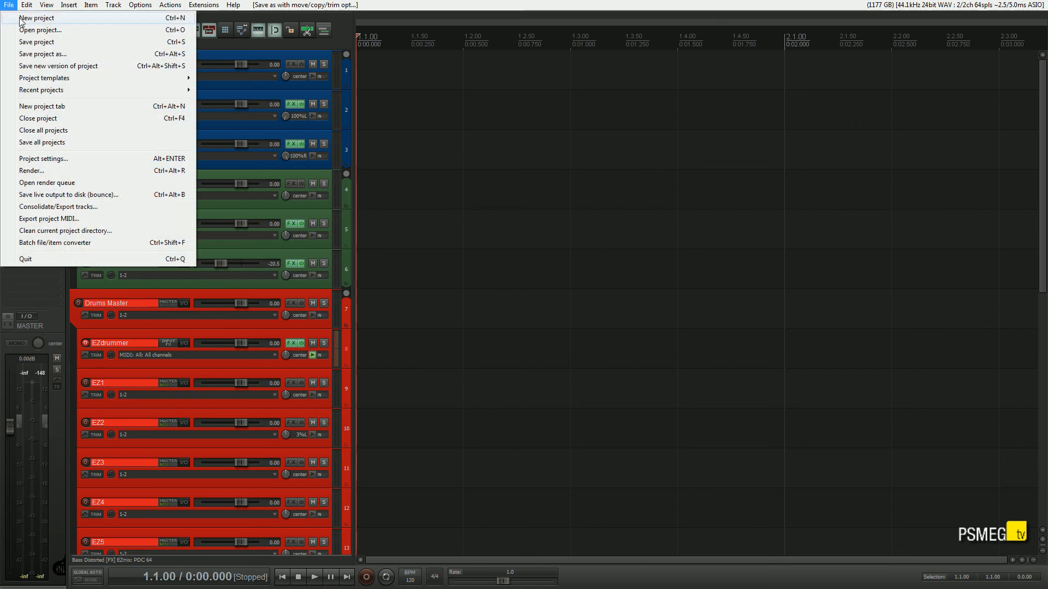
left_click(20, 19)
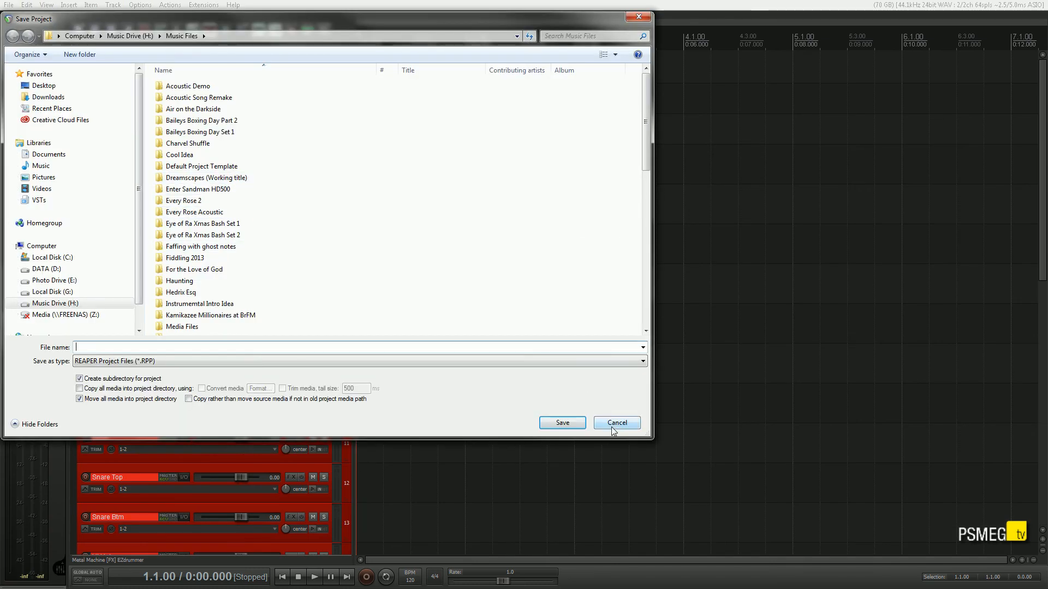
left_click(616, 423)
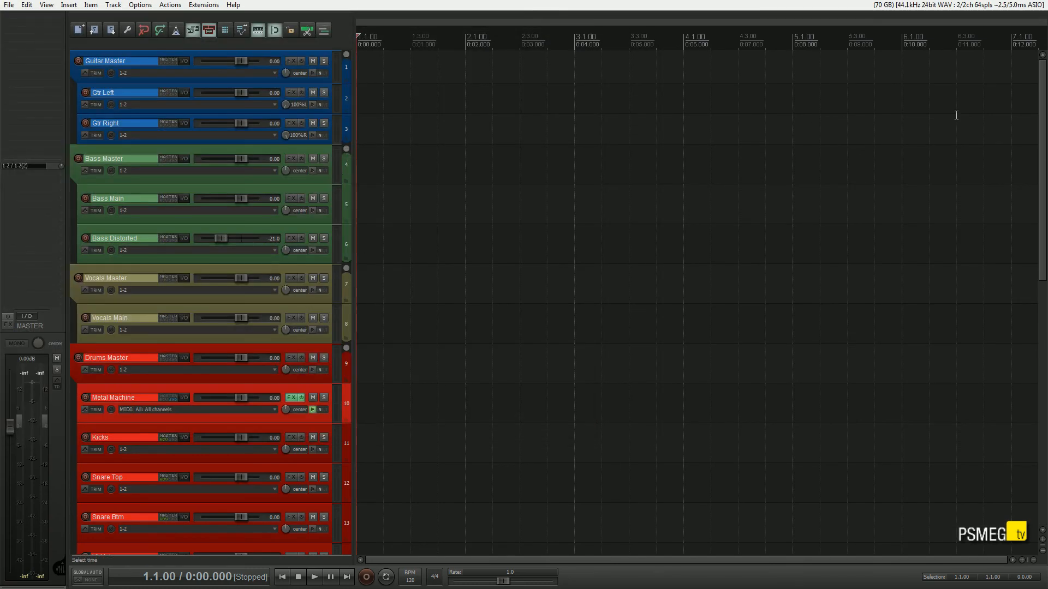
left_click_drag(1044, 119, 1046, 373)
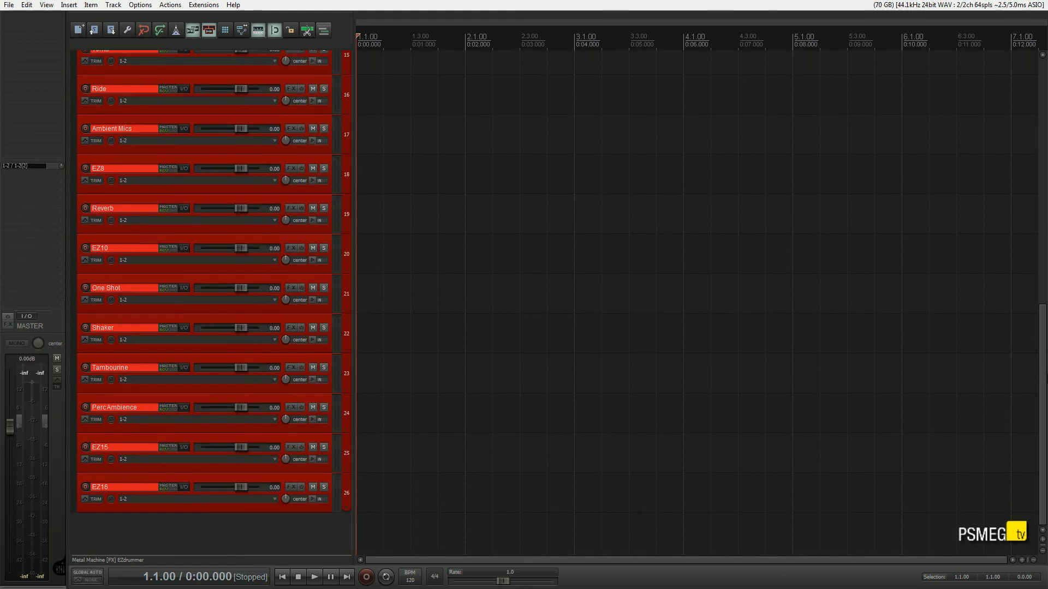
scroll(1014, 225, "up", 7)
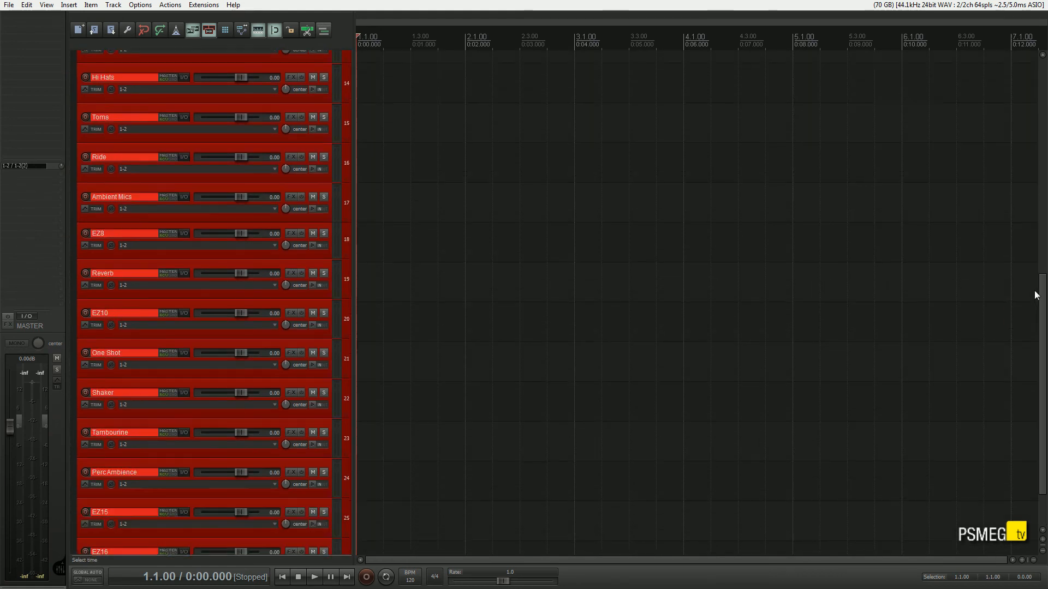
scroll(1009, 193, "up", 7)
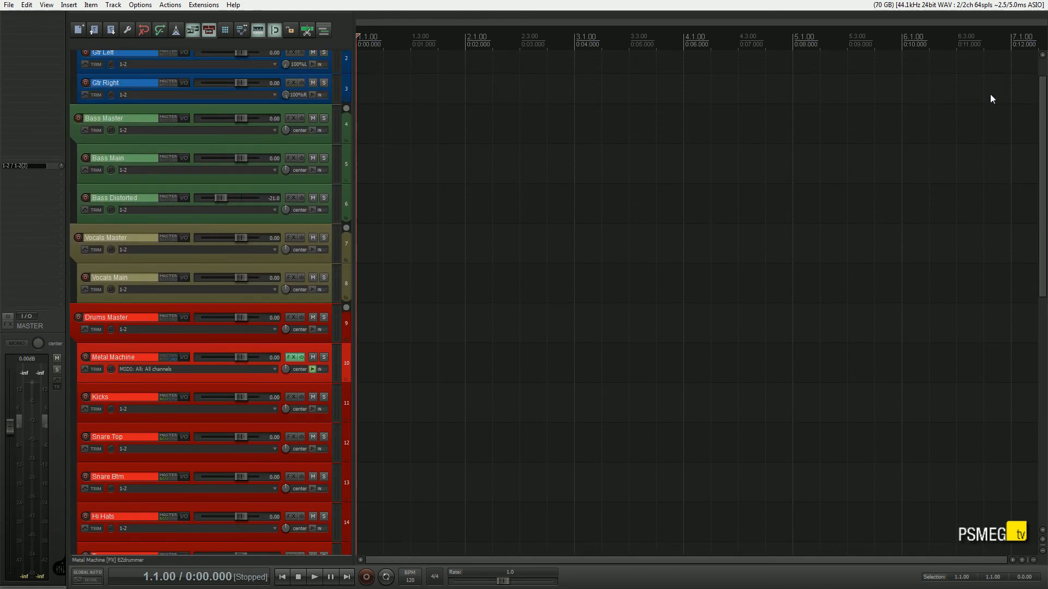